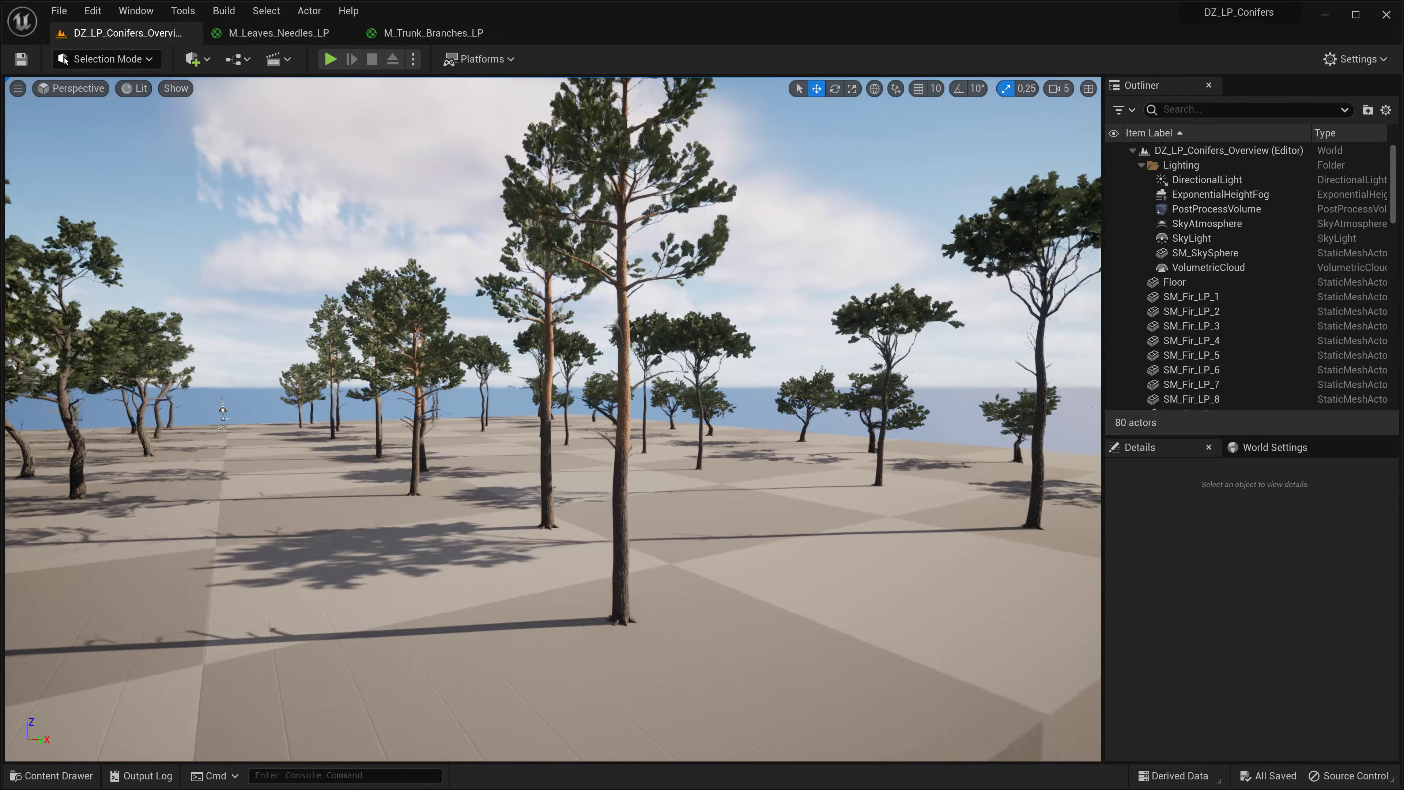
- Examine the conifers in the overview level, including the Monterey cypress and Monterey pine groups
key("w")
right_click_drag(566, 199, 387, 176)
key("s")
key("w")
key("s")
key("w")
key("s")
key("w")
key("w")
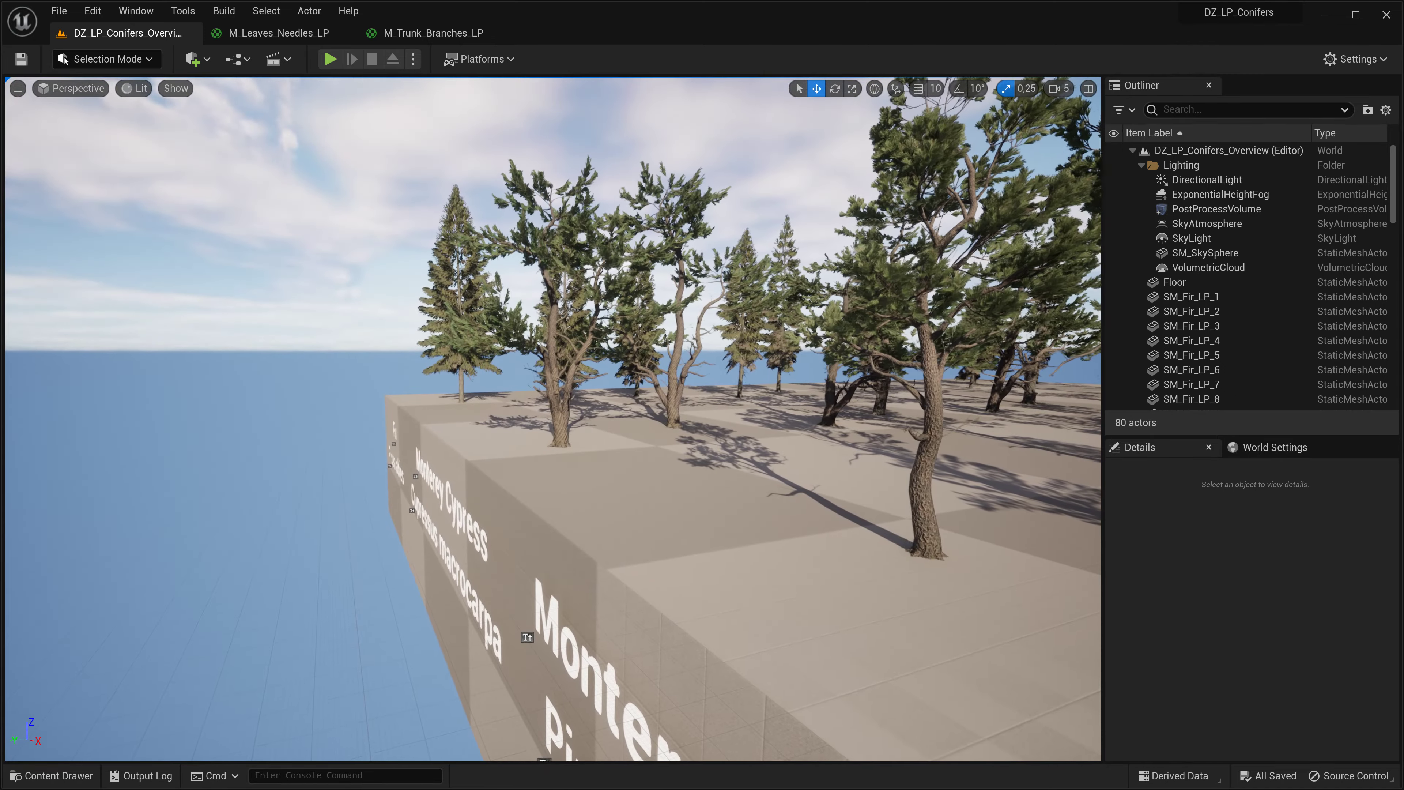
key("w")
right_click_drag(720, 395, 887, 378)
key("s")
key("d")
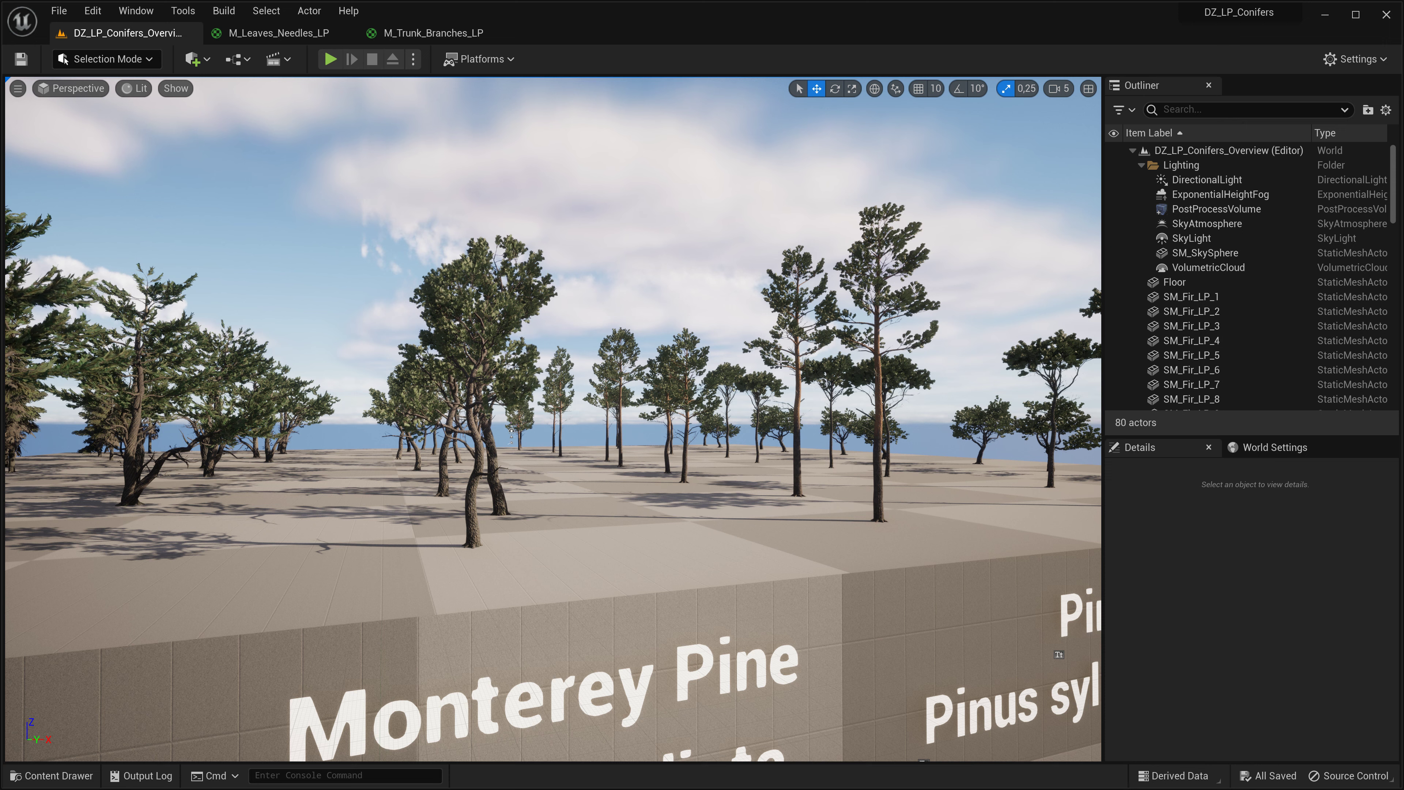
right_click_drag(751, 380, 714, 386)
key("d")
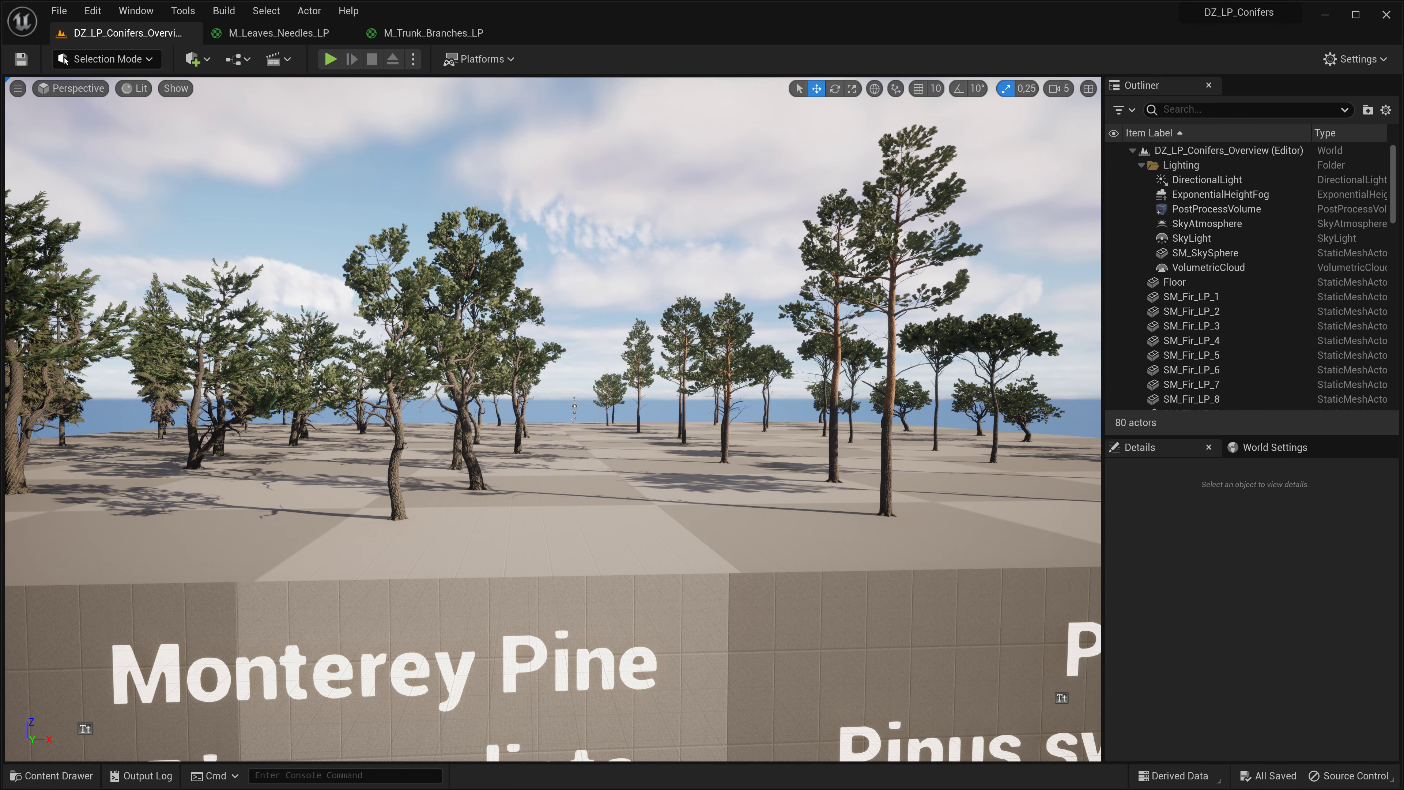
right_click_drag(714, 386, 697, 371)
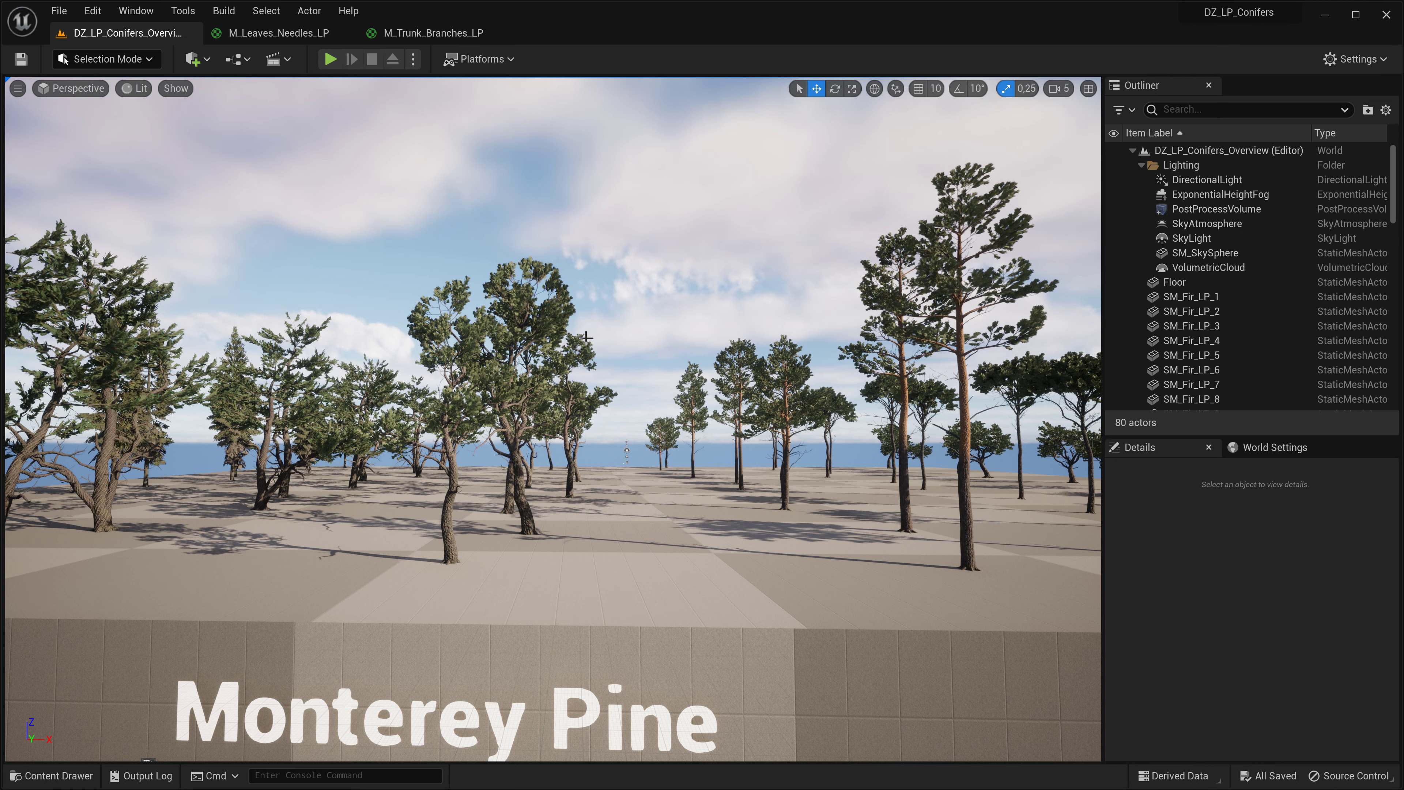
- Show the contents of the DZ_Trees Material_Functions folder
key("ctrl+space")
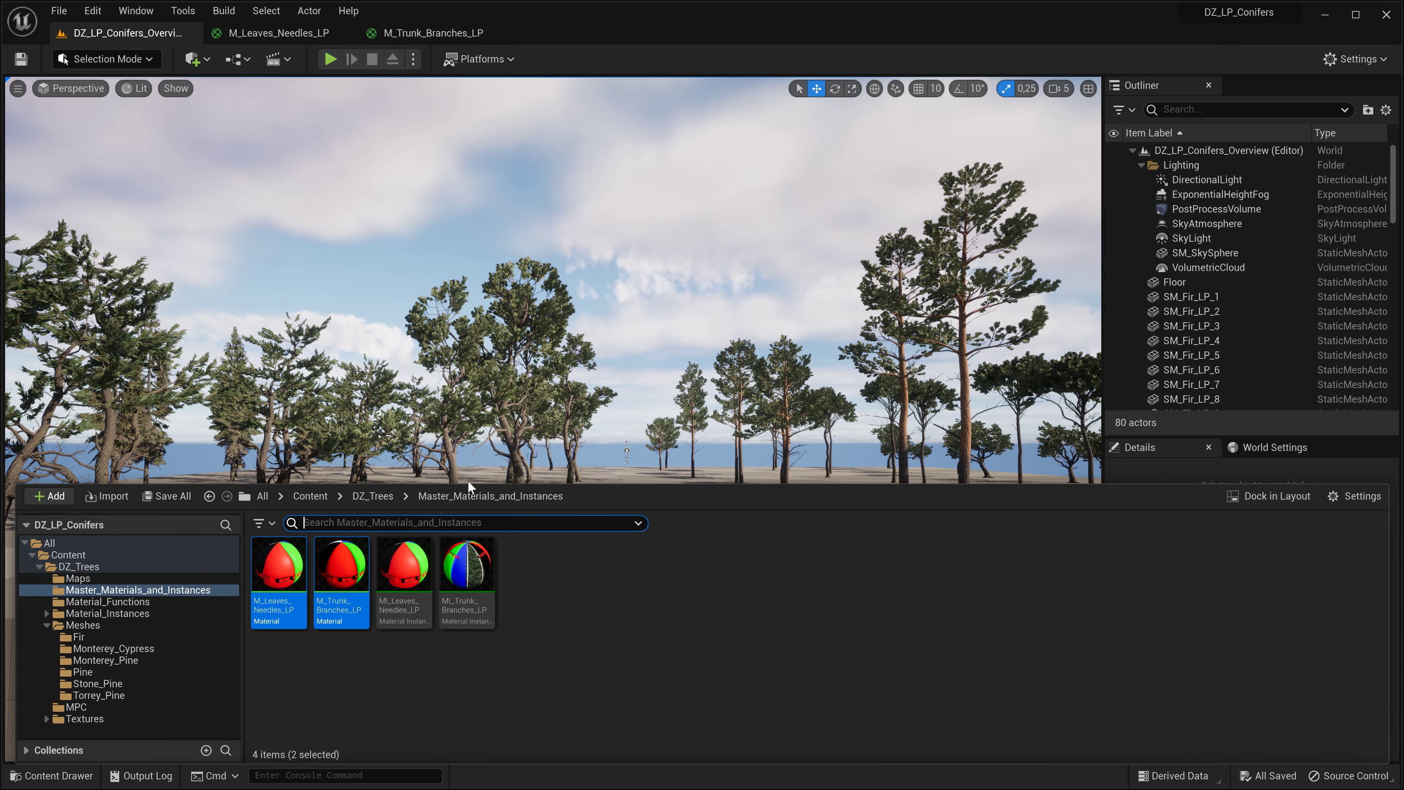
left_click(117, 603)
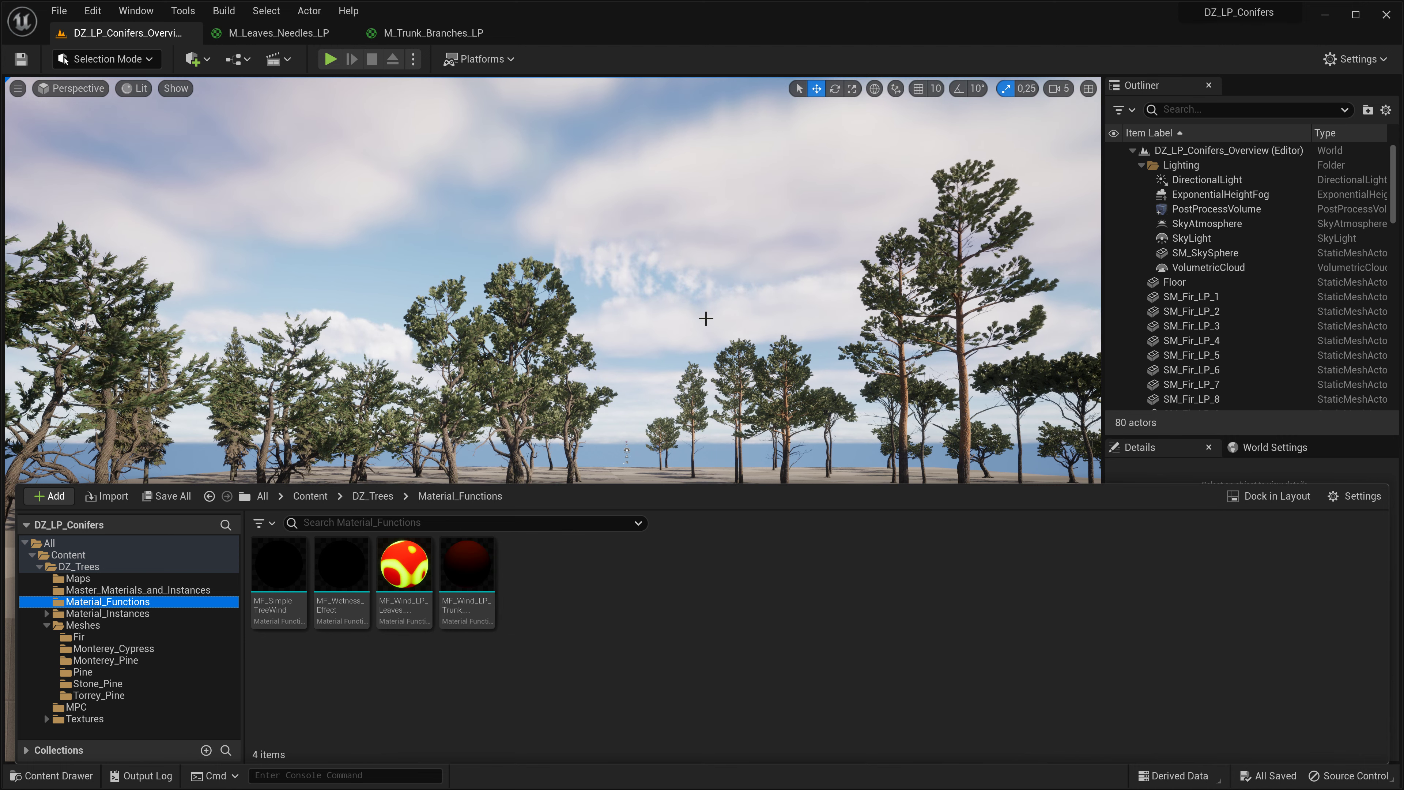
- Examine the tall pines and the neighbouring trees along the labelled edge of the platform
right_click_drag(720, 313, 639, 356)
key("w")
key("d")
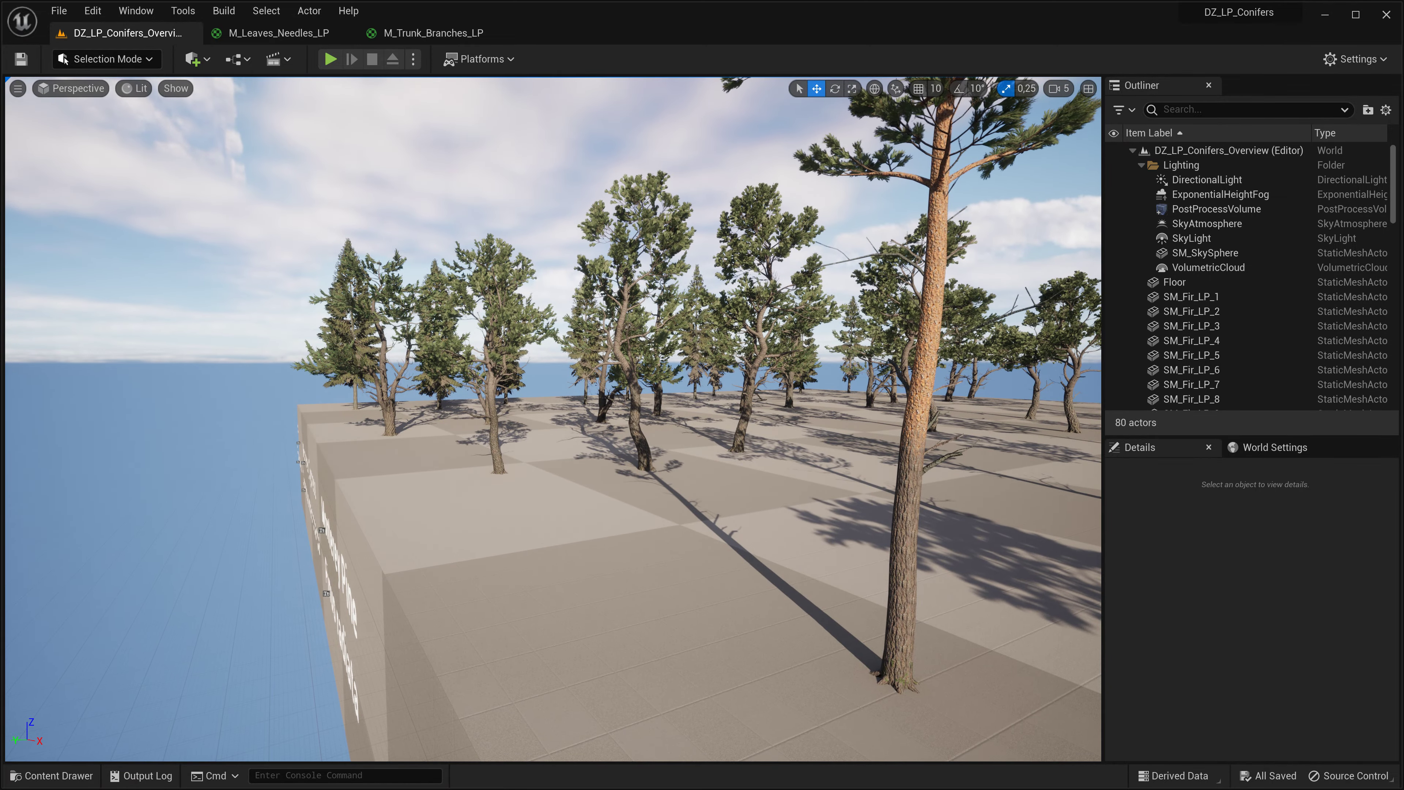
key("w")
right_click_drag(639, 356, 783, 327)
key("s")
key("s")
right_click_drag(553, 371, 520, 390)
key("a")
key("s")
key("ctrl+space")
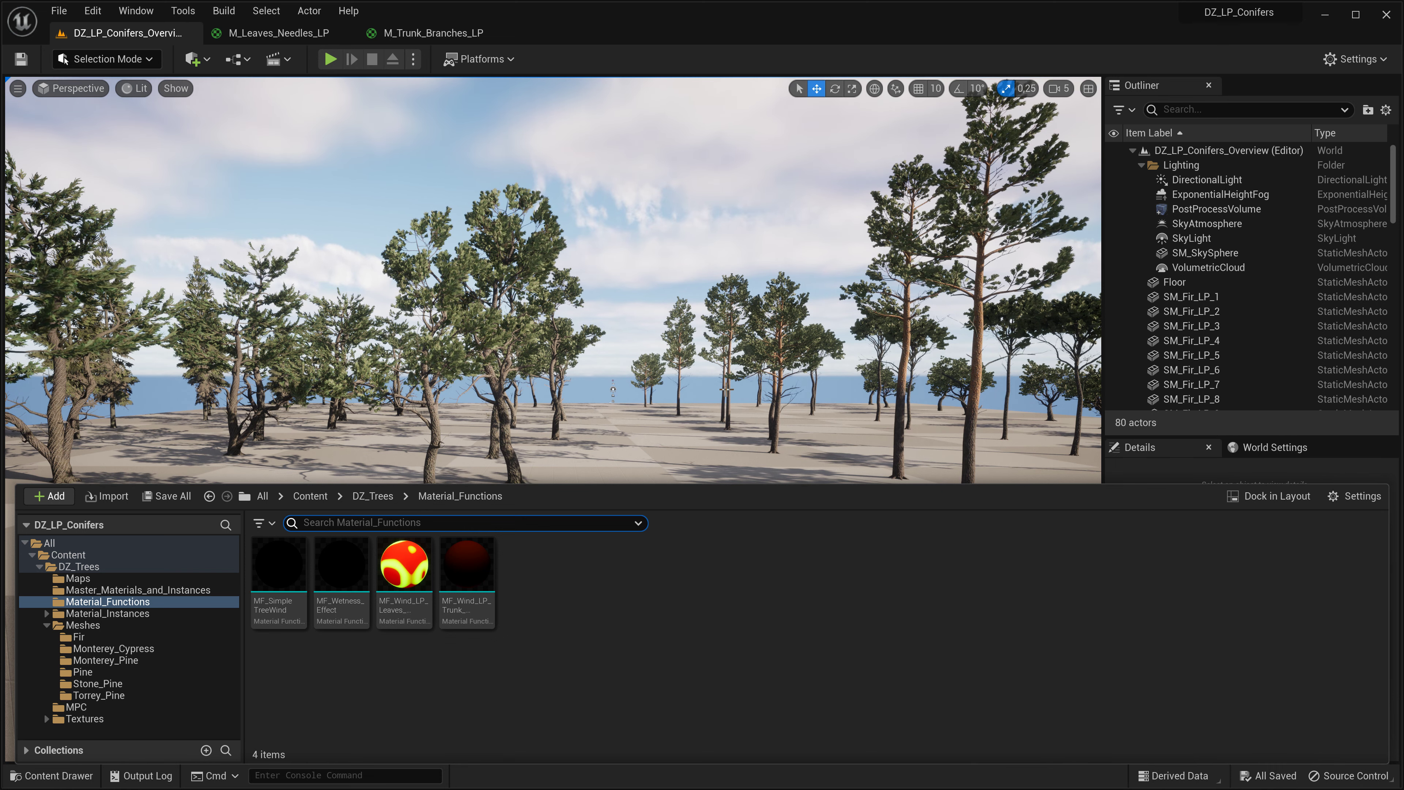
left_click(706, 371)
right_click(697, 388)
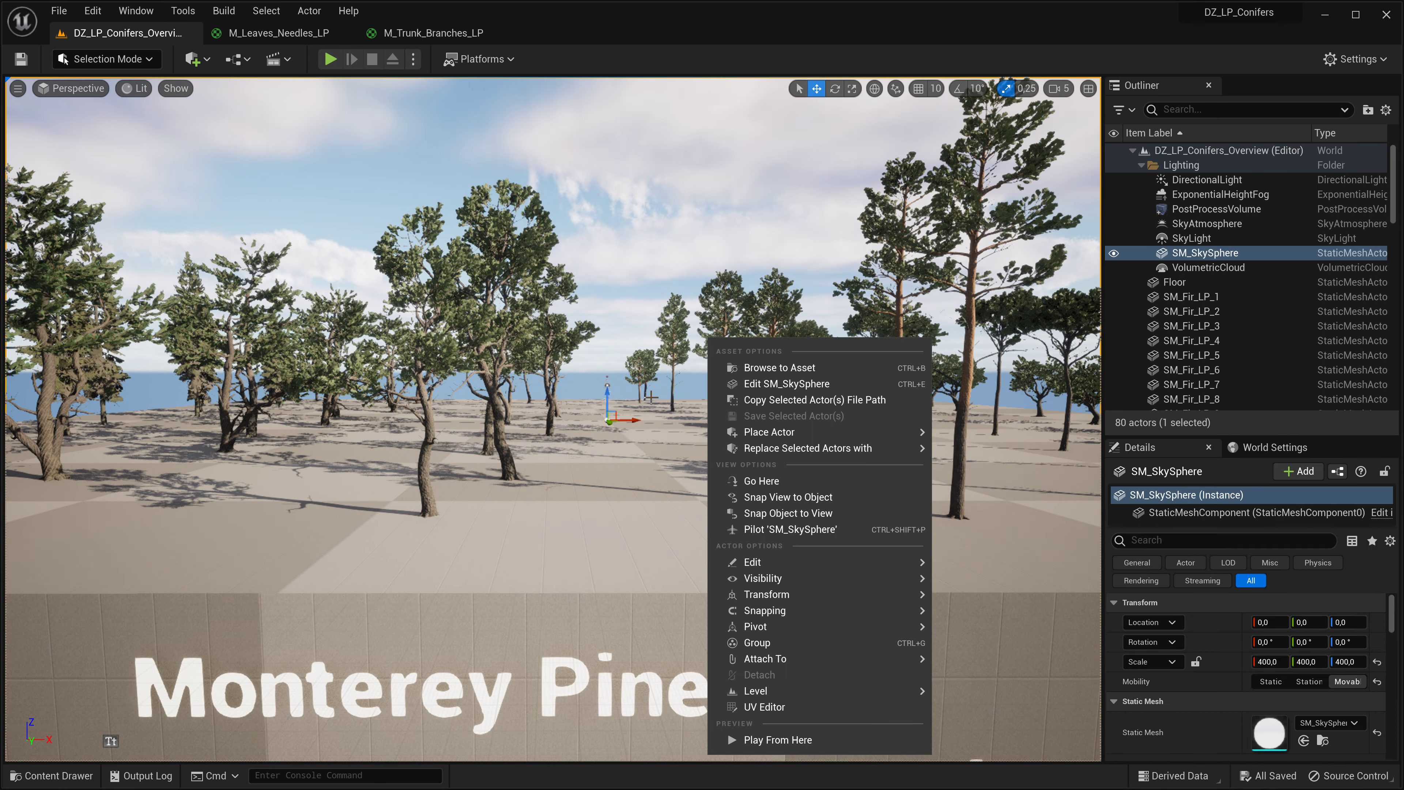
key("Escape")
key("Escape")
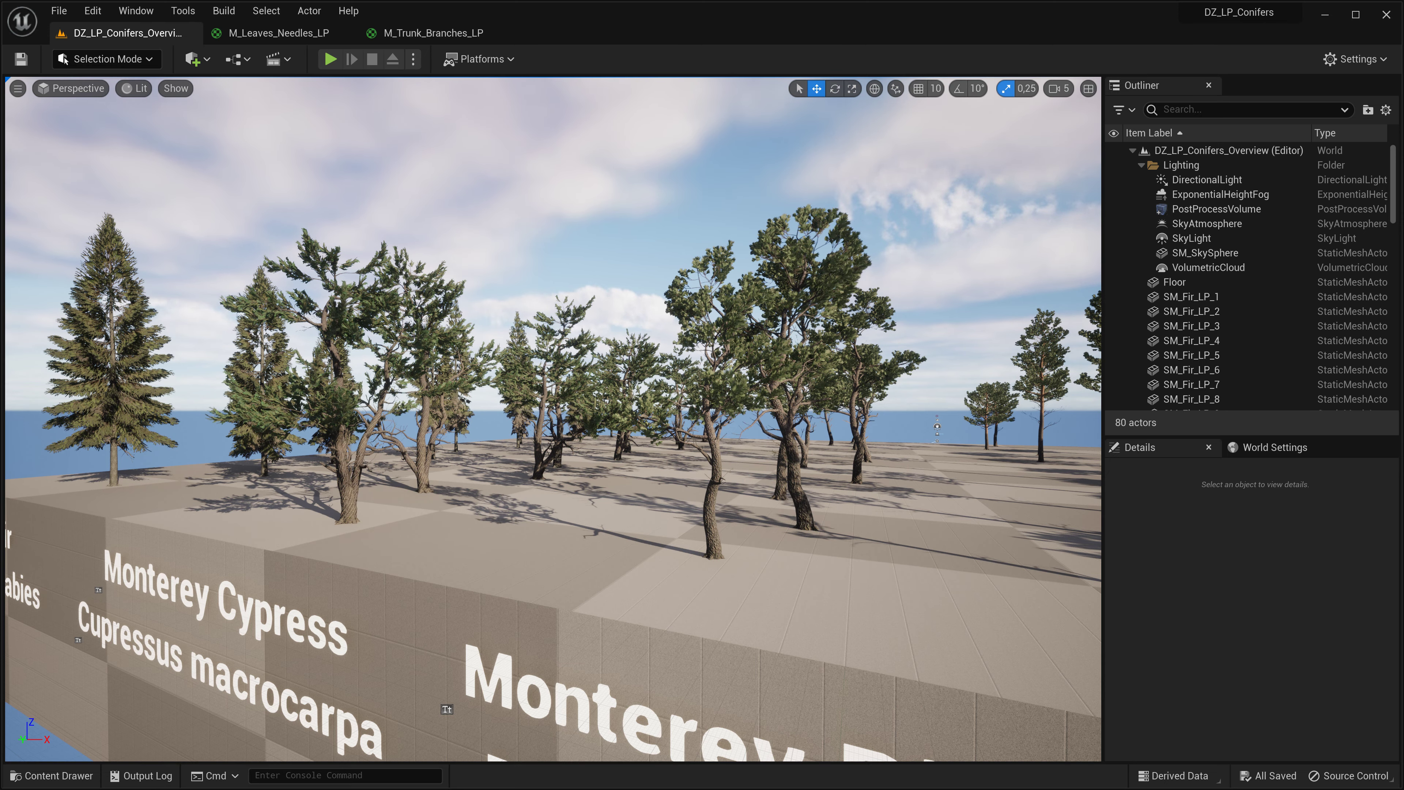
- Open the MPC_Wind_Control parameter collection from the MPC folder and float its editor window over the overview level
key("a")
key("w")
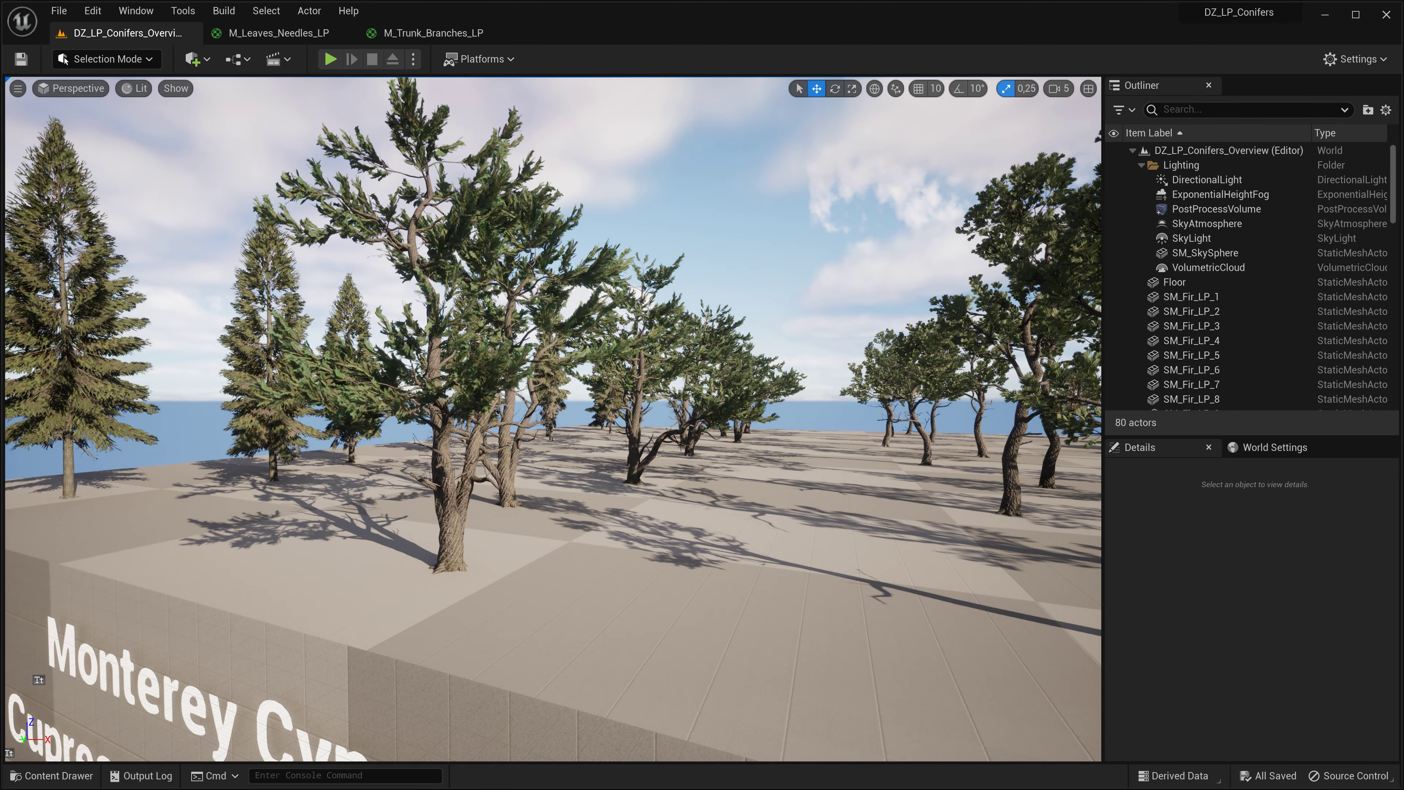
key("ctrl+space")
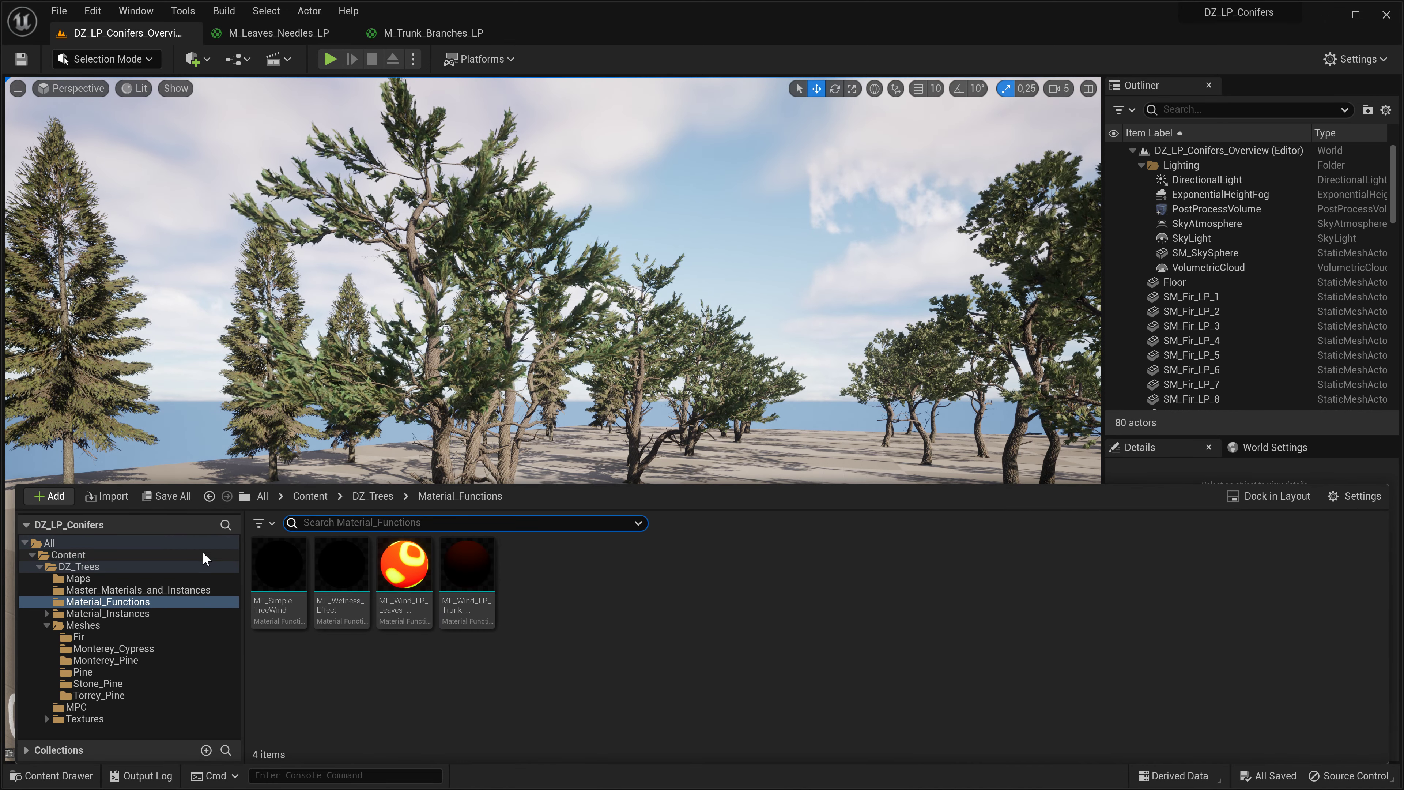
left_click(64, 707)
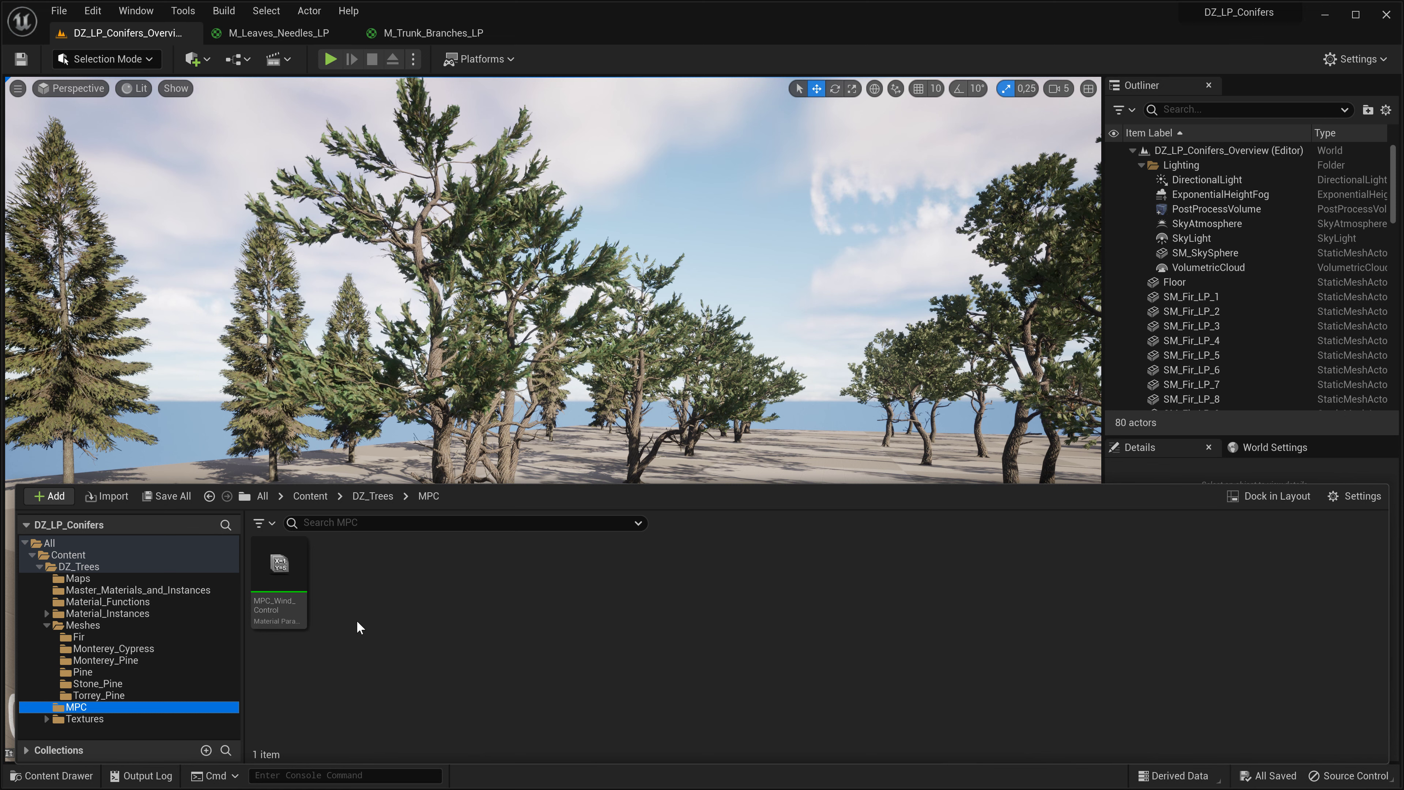
mouse_move(279, 604)
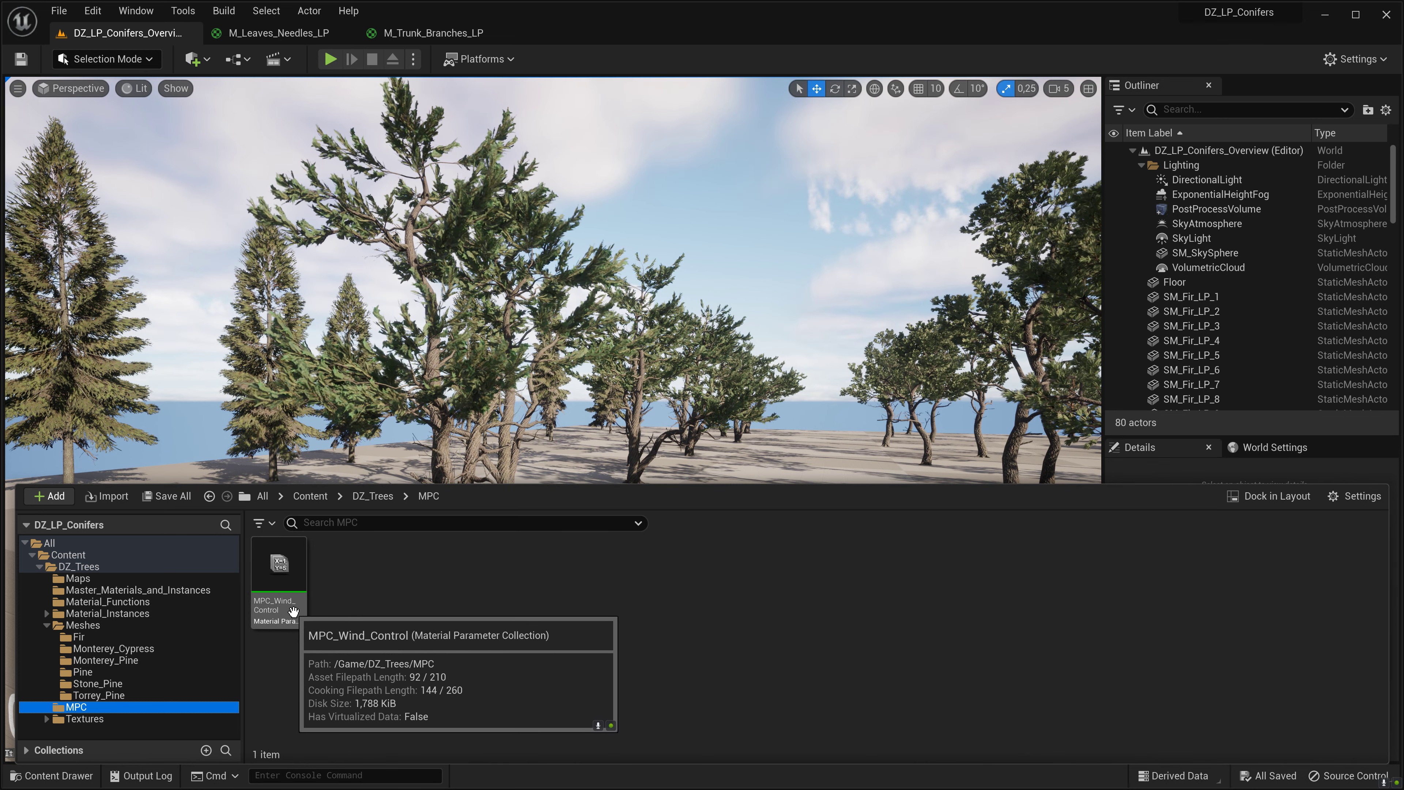
double_click(288, 568)
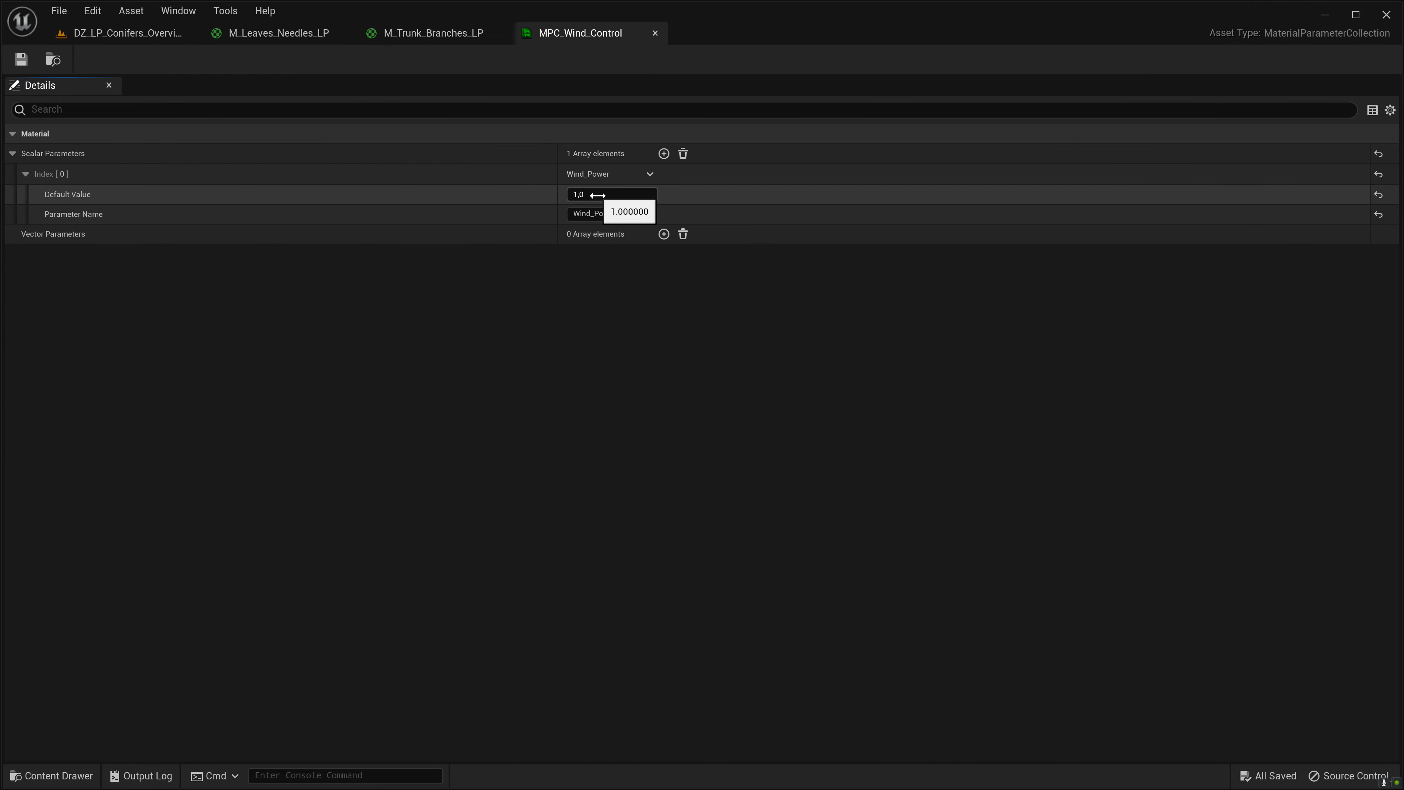
left_click_drag(581, 41, 860, 399)
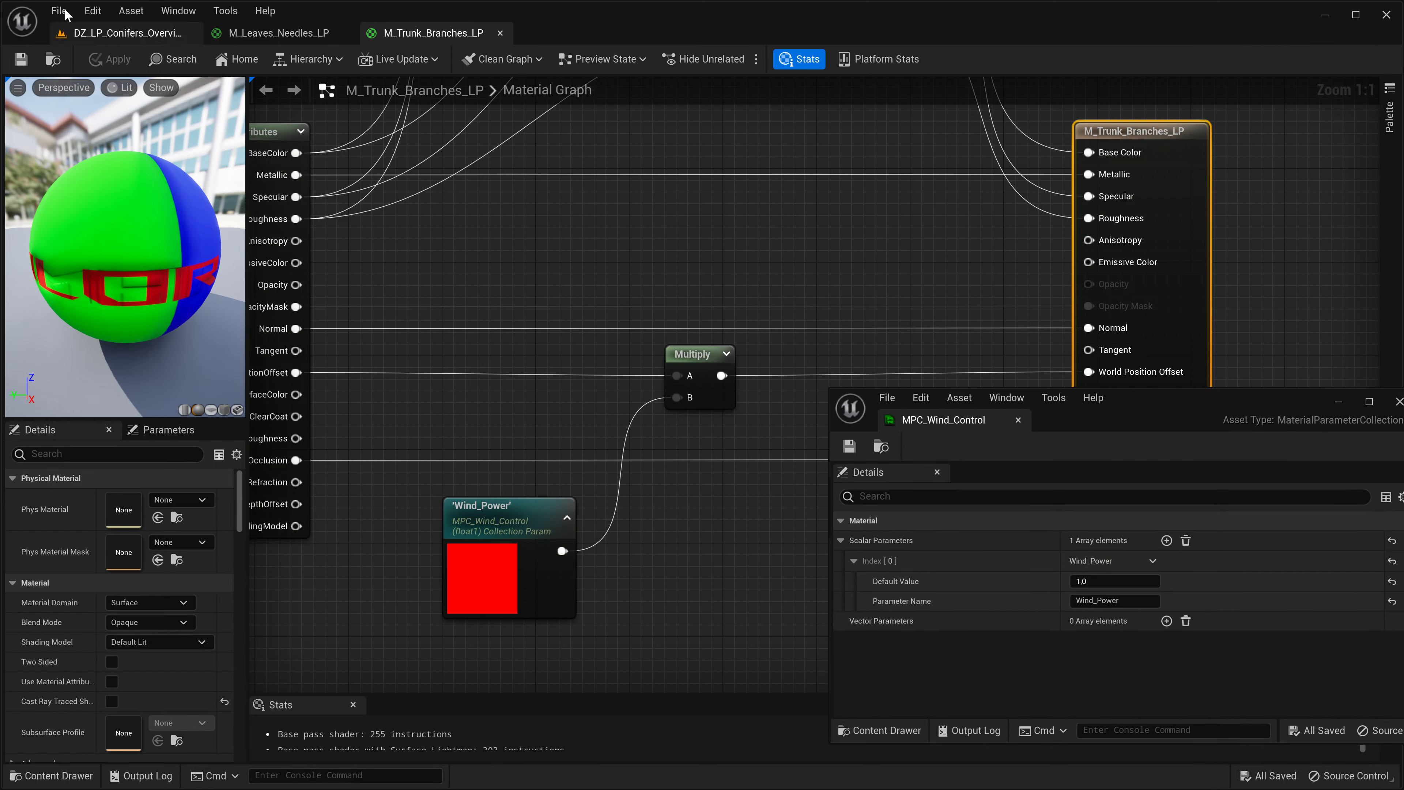
left_click(124, 33)
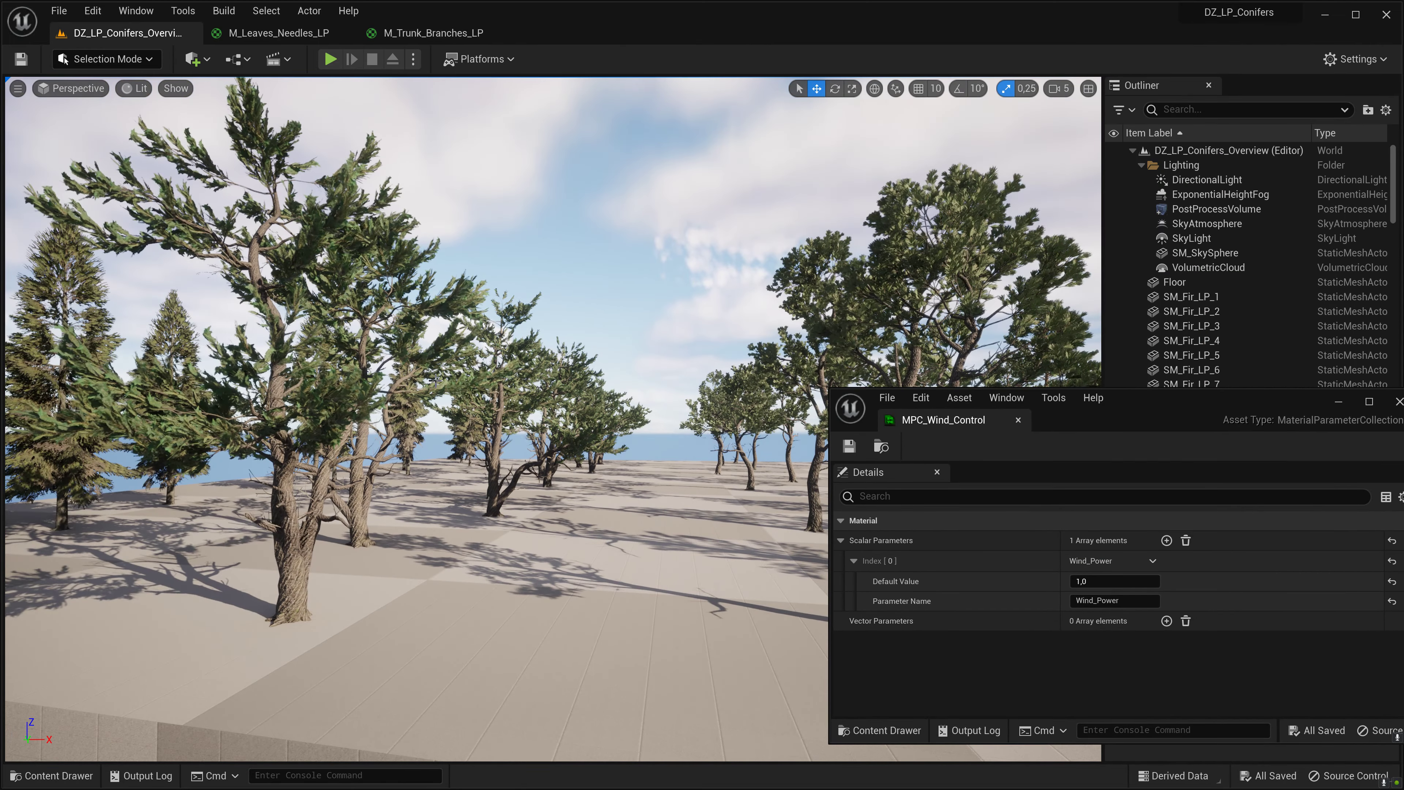
- Try default values of 0 and 2 for the Wind_Power scalar parameter
left_click(1117, 582)
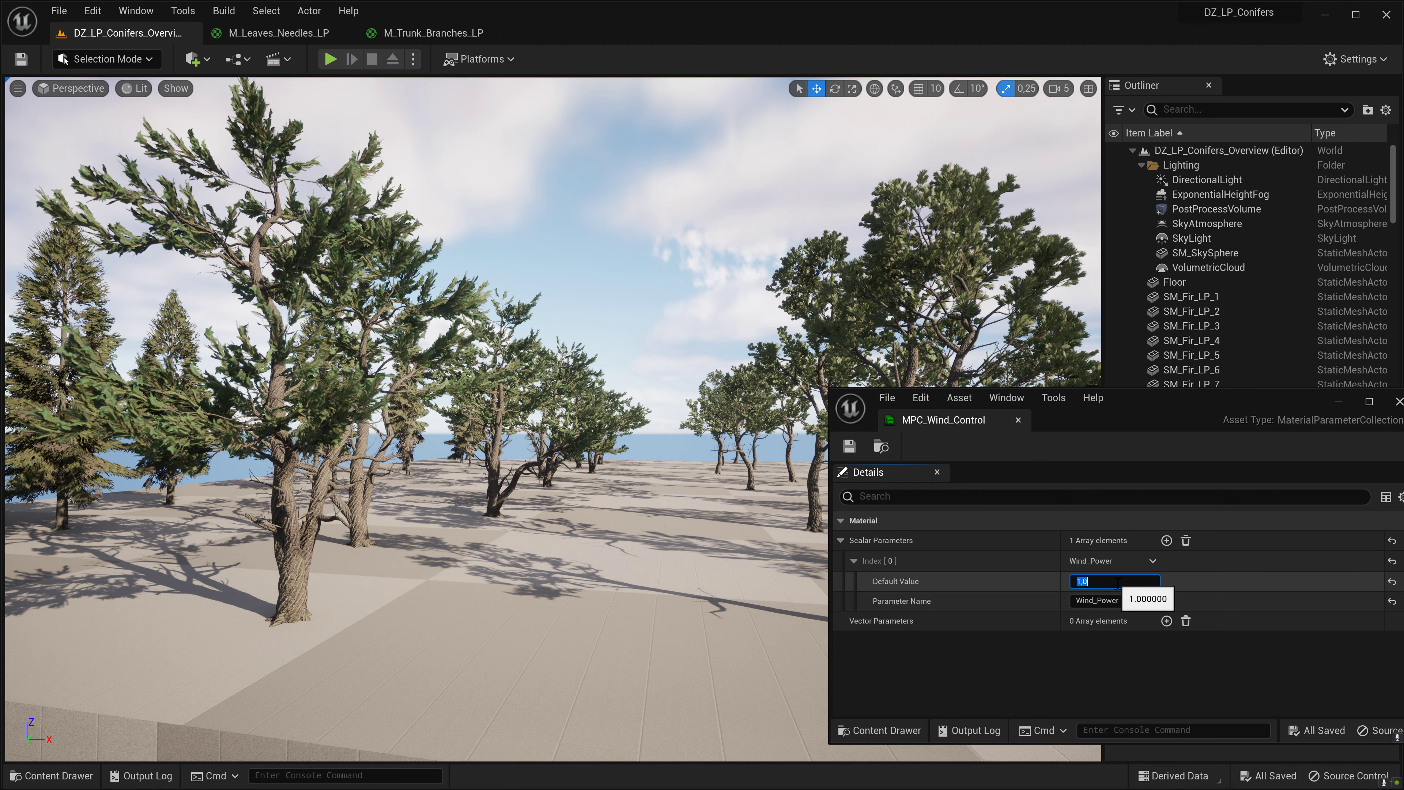
type("0")
key("Return")
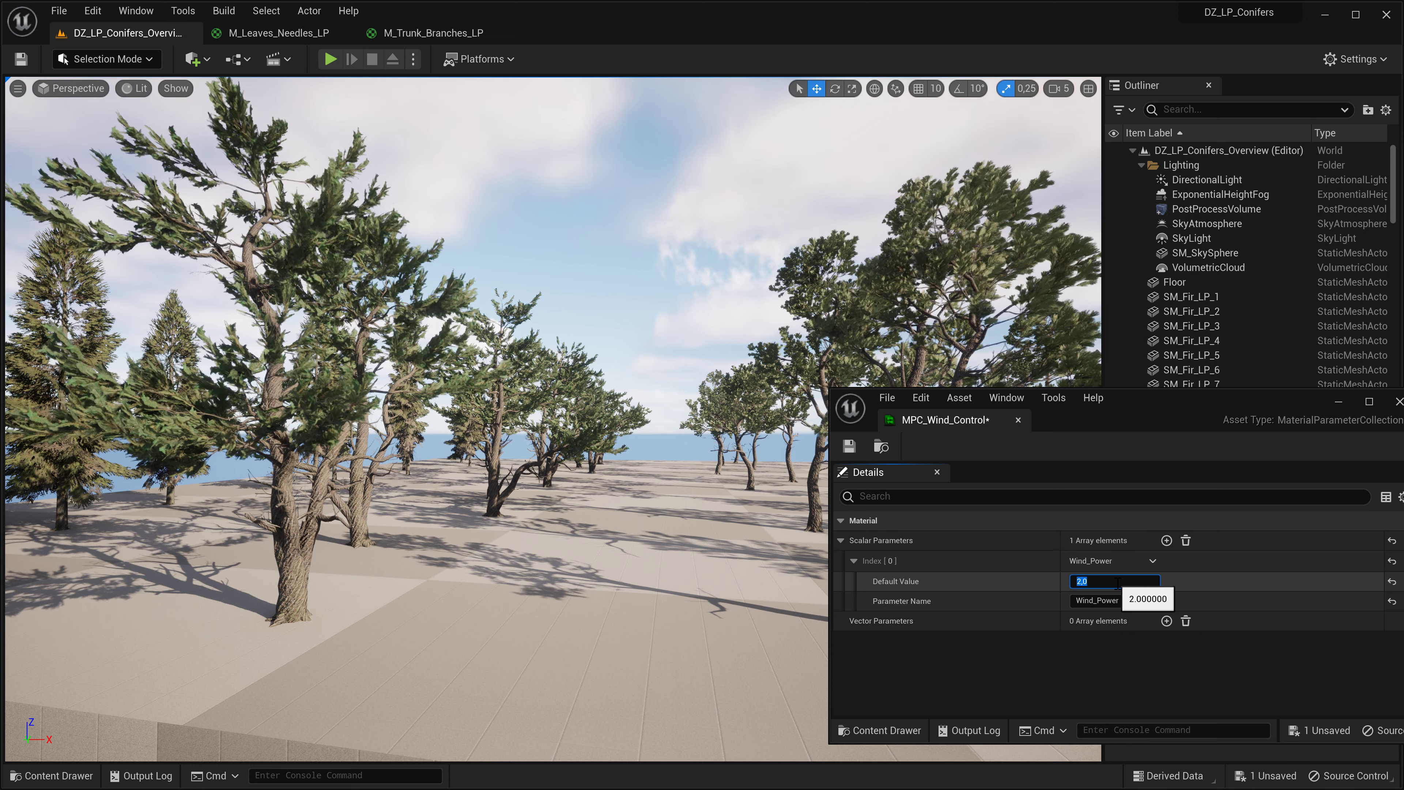
key("Return")
- Examine the wind movement of the cypresses and pines at a Wind_Power value of 2
key("s")
key("d")
right_click_drag(560, 452, 596, 464)
key("w")
key("w")
key("w")
key("a")
key("d")
key("w")
key("d")
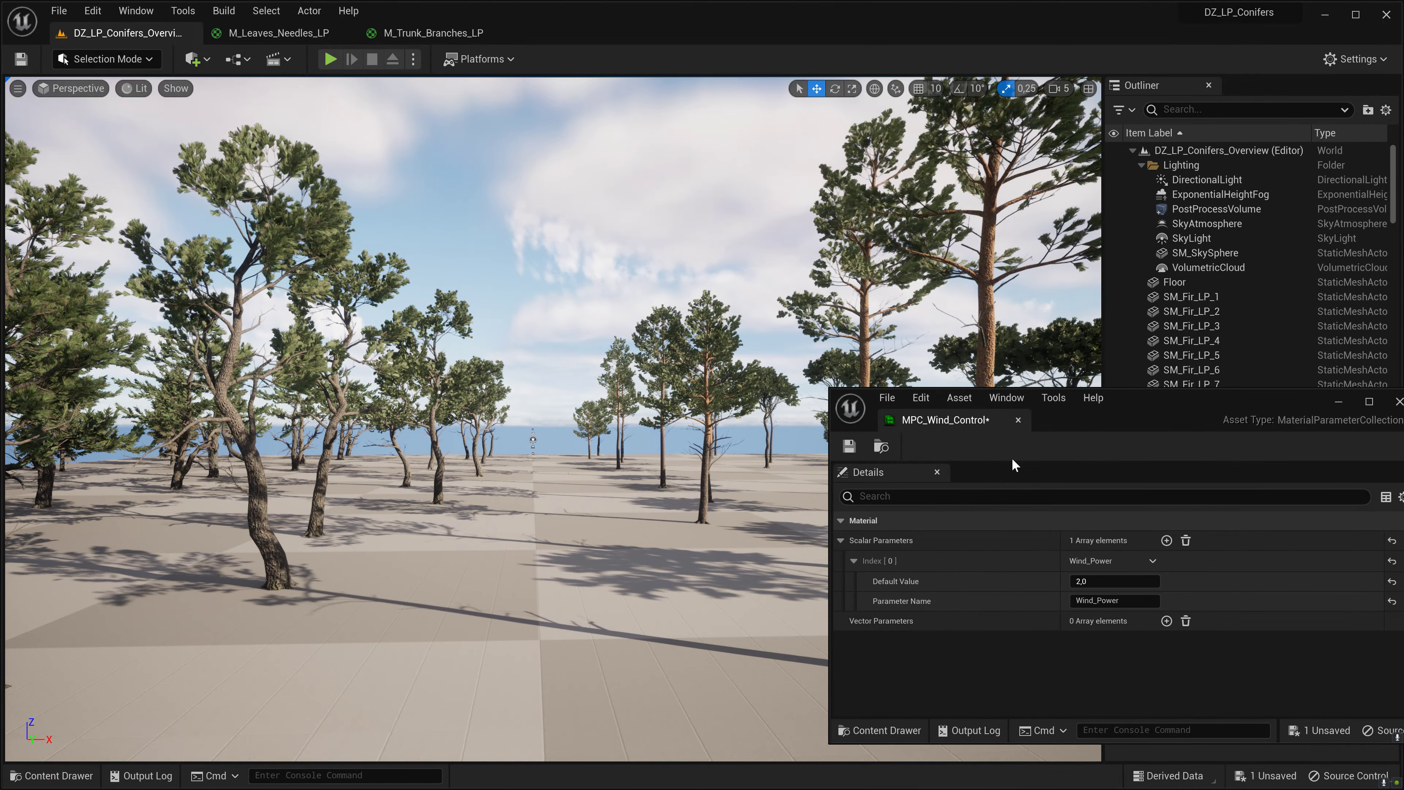
- Set the default value of the Wind_Power parameter to 5
left_click(1097, 581)
type("5")
key("Return")
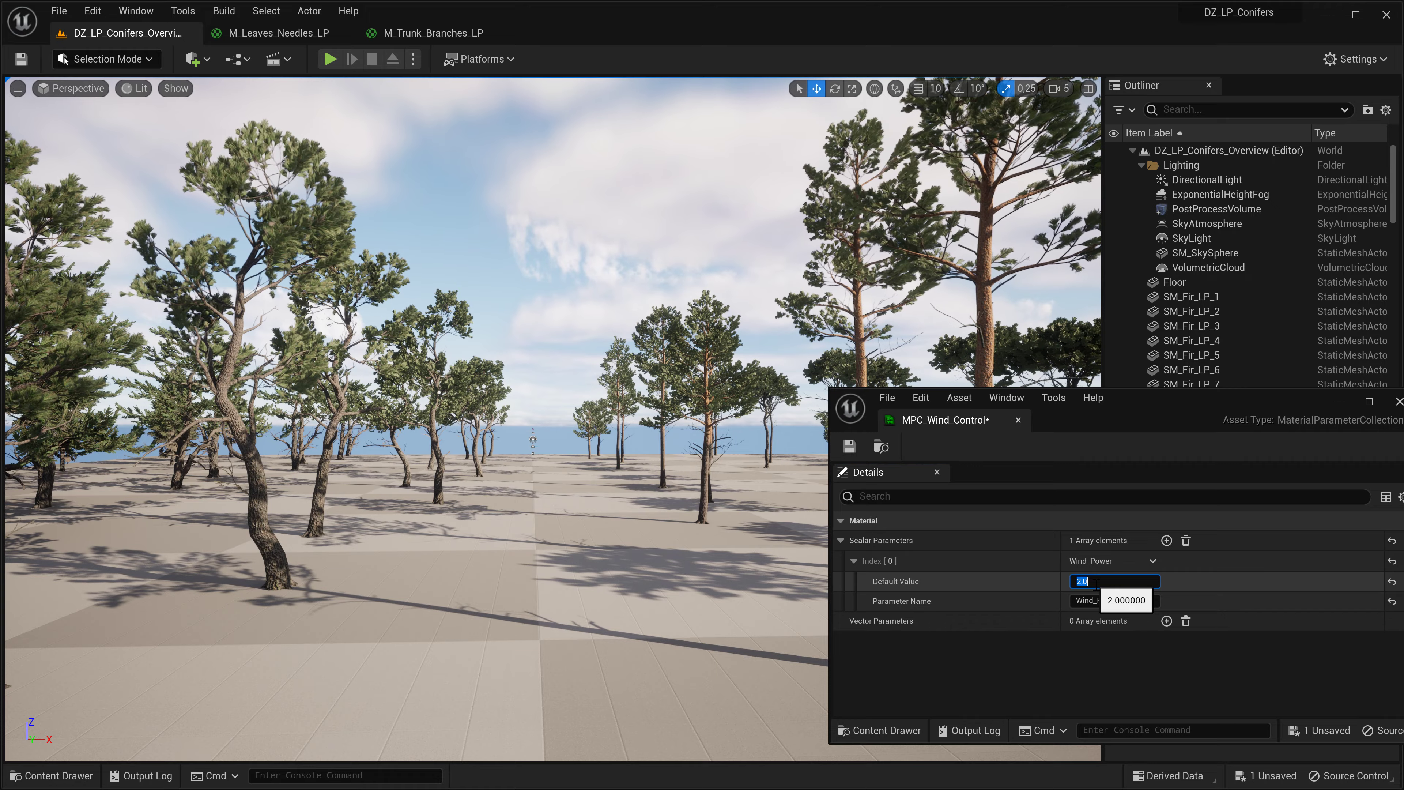
- Examine how the Monterey cypress and the surrounding trees sway at a Wind_Power value of 5
mouse_move(713, 548)
right_mouse_down()
mouse_move(802, 556)
mouse_move(699, 570)
mouse_move(674, 522)
mouse_move(636, 522)
mouse_move(614, 559)
mouse_move(673, 545)
mouse_move(693, 557)
right_mouse_up()
key("w")
key("w")
key("w")
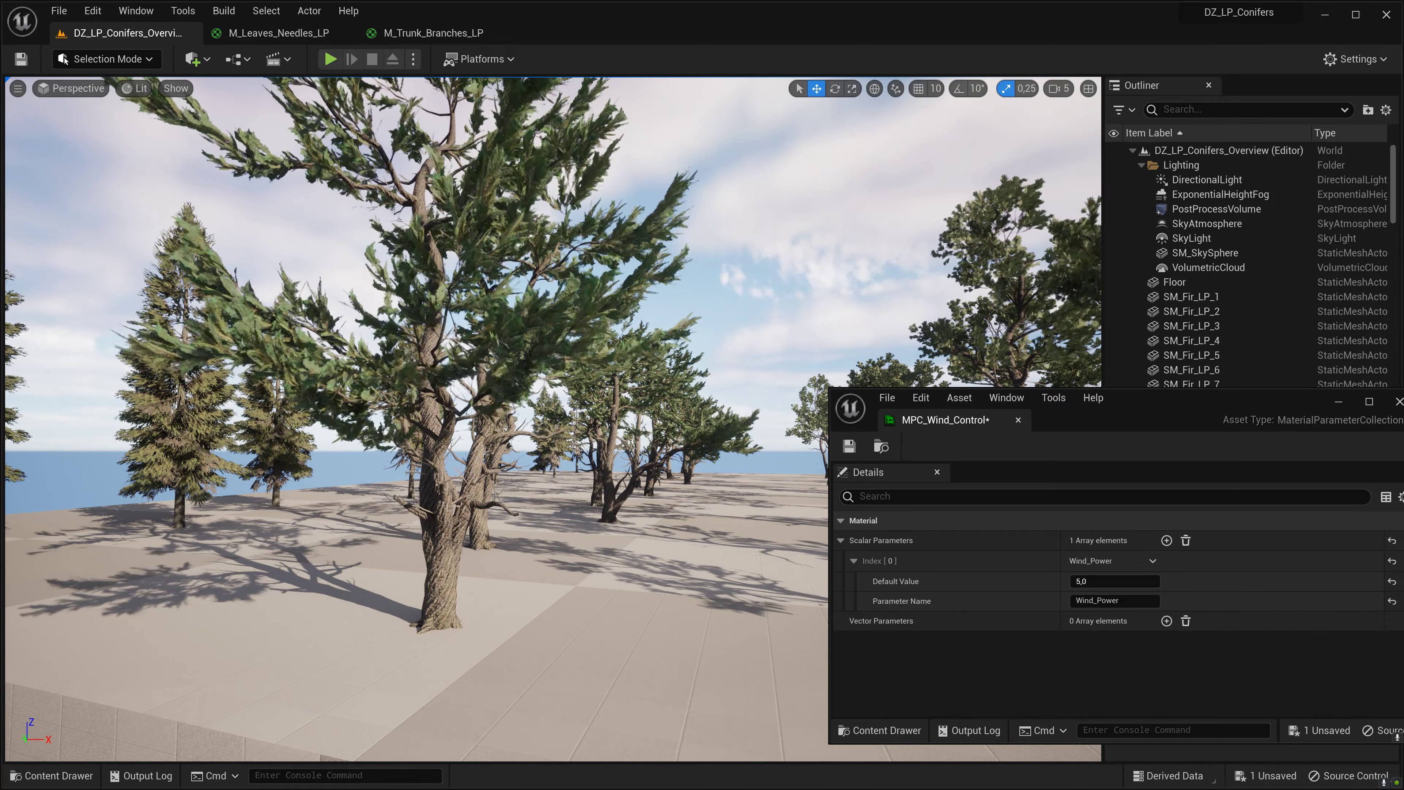
right_click_drag(693, 557, 782, 567)
key("a")
key("a")
key("d")
key("w")
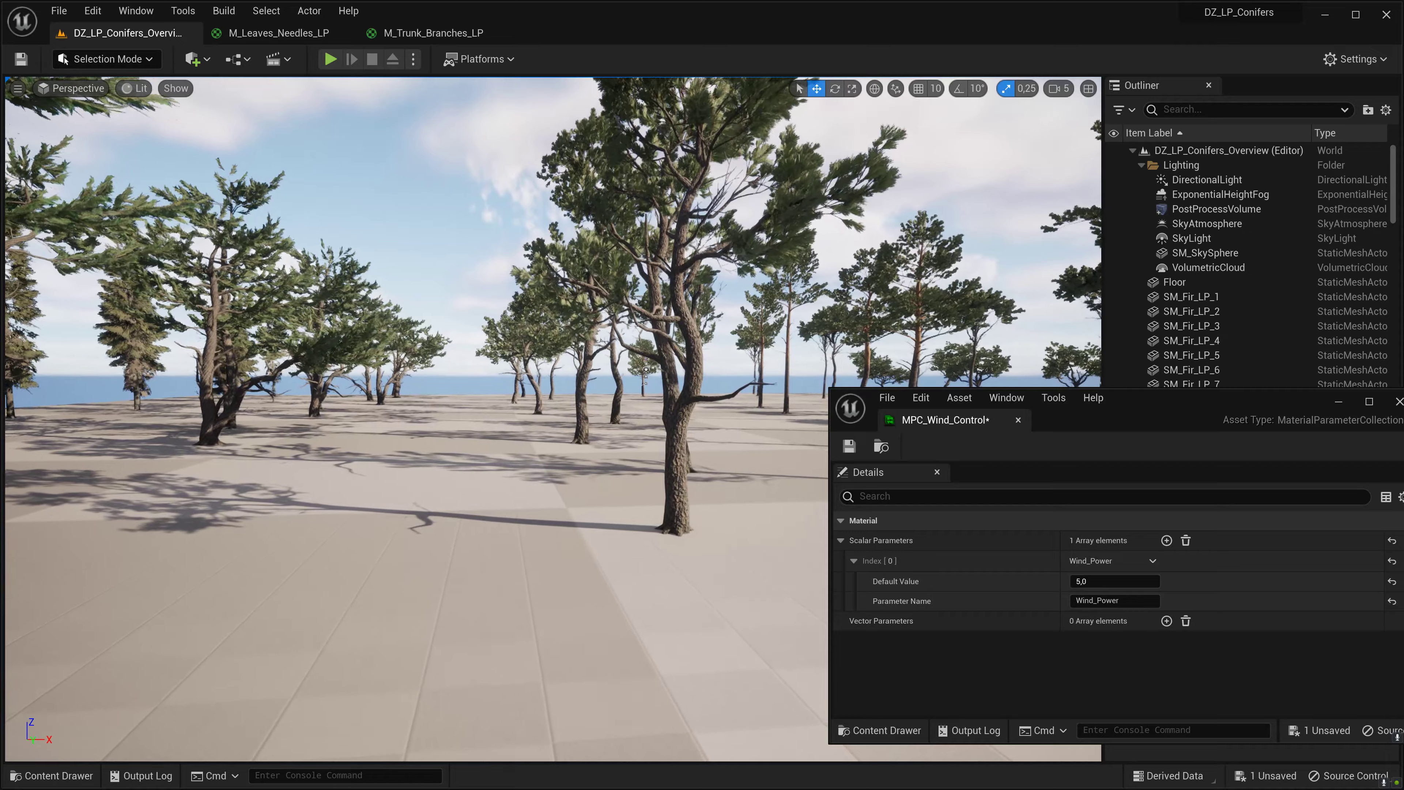
- Set the default value of the Wind_Power parameter to 3
left_click(1120, 582)
type("3")
key("Return")
- Examine the sway of the Monterey pines and the tall pines behind them with the changed wind strength
right_click_drag(735, 514, 548, 487)
key("d")
key("w")
key("a")
key("w")
key("s")
key("d")
key("w")
- Compare the wind on the pines with Wind_Power default values of 2 and then 3
left_click(1113, 581)
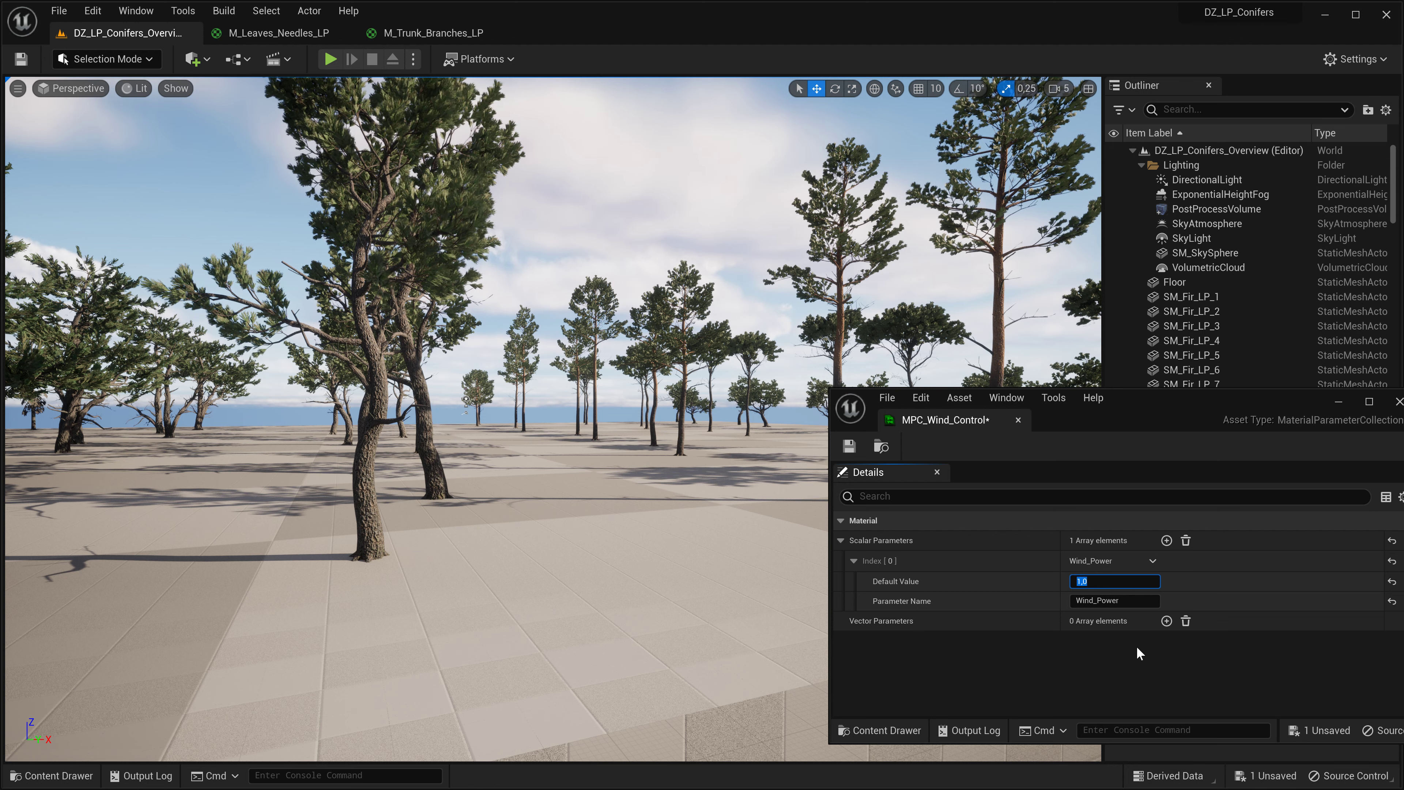
type("2")
key("Return")
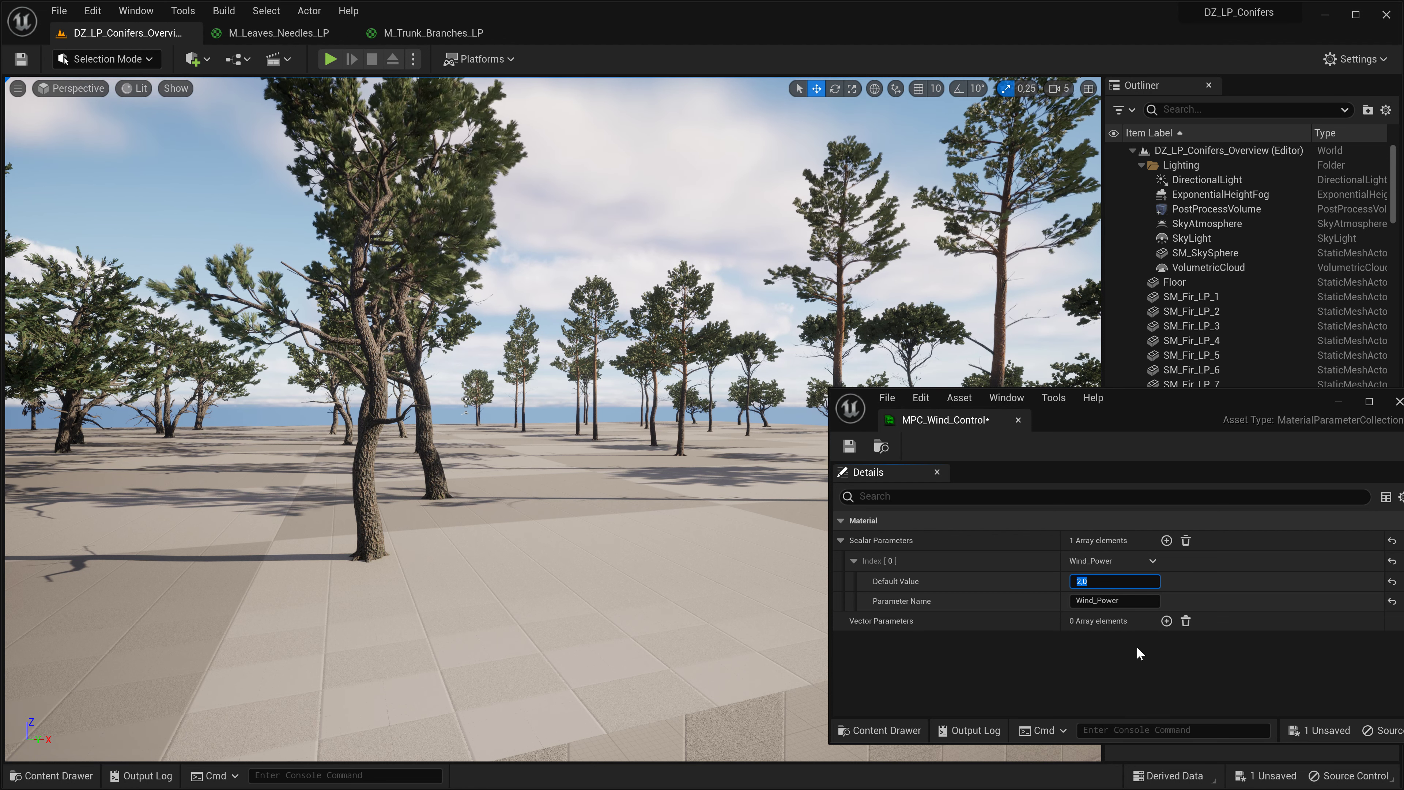
type("3")
key("Return")
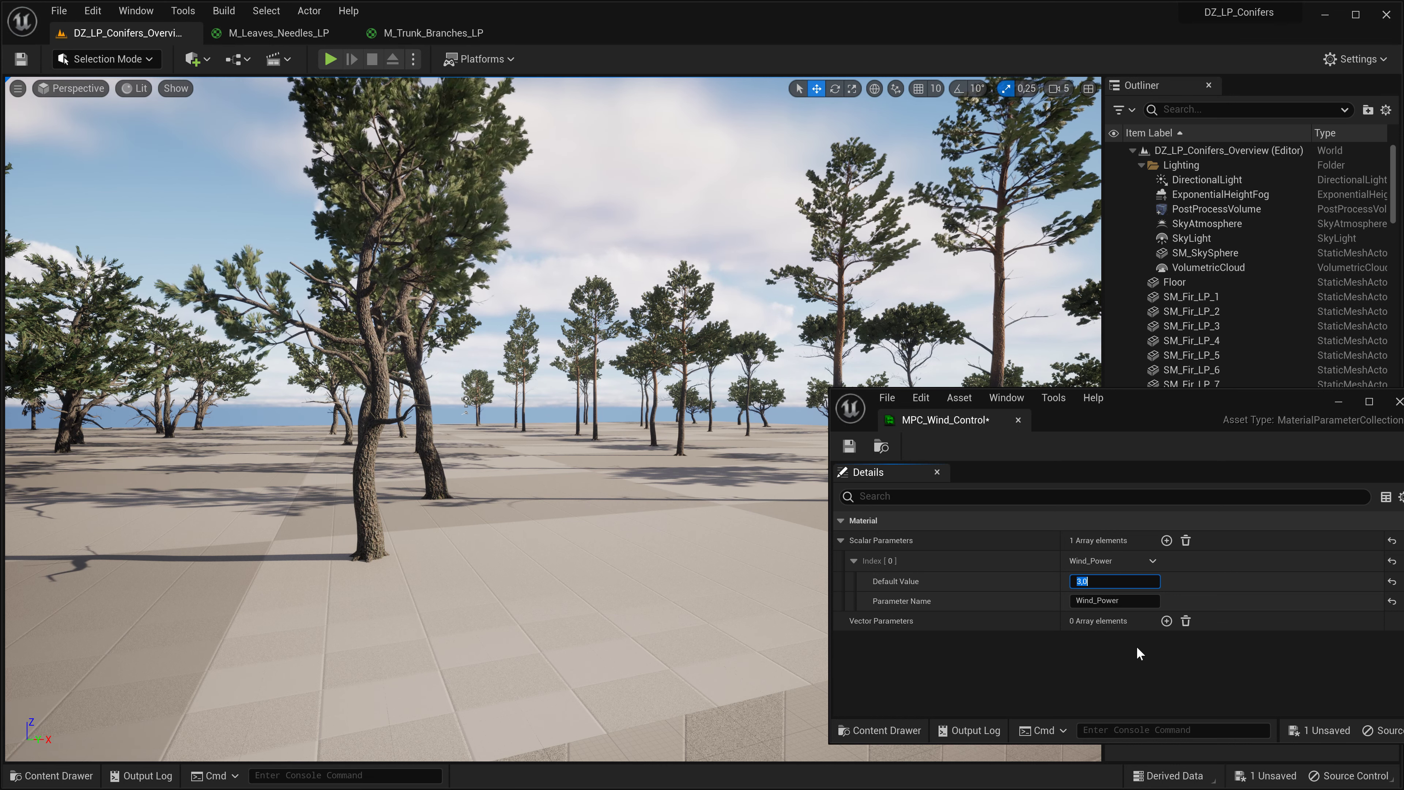
- Set the Wind_Power default value to 1, then save and close the MPC_Wind_Control collection
type("1")
key("Return")
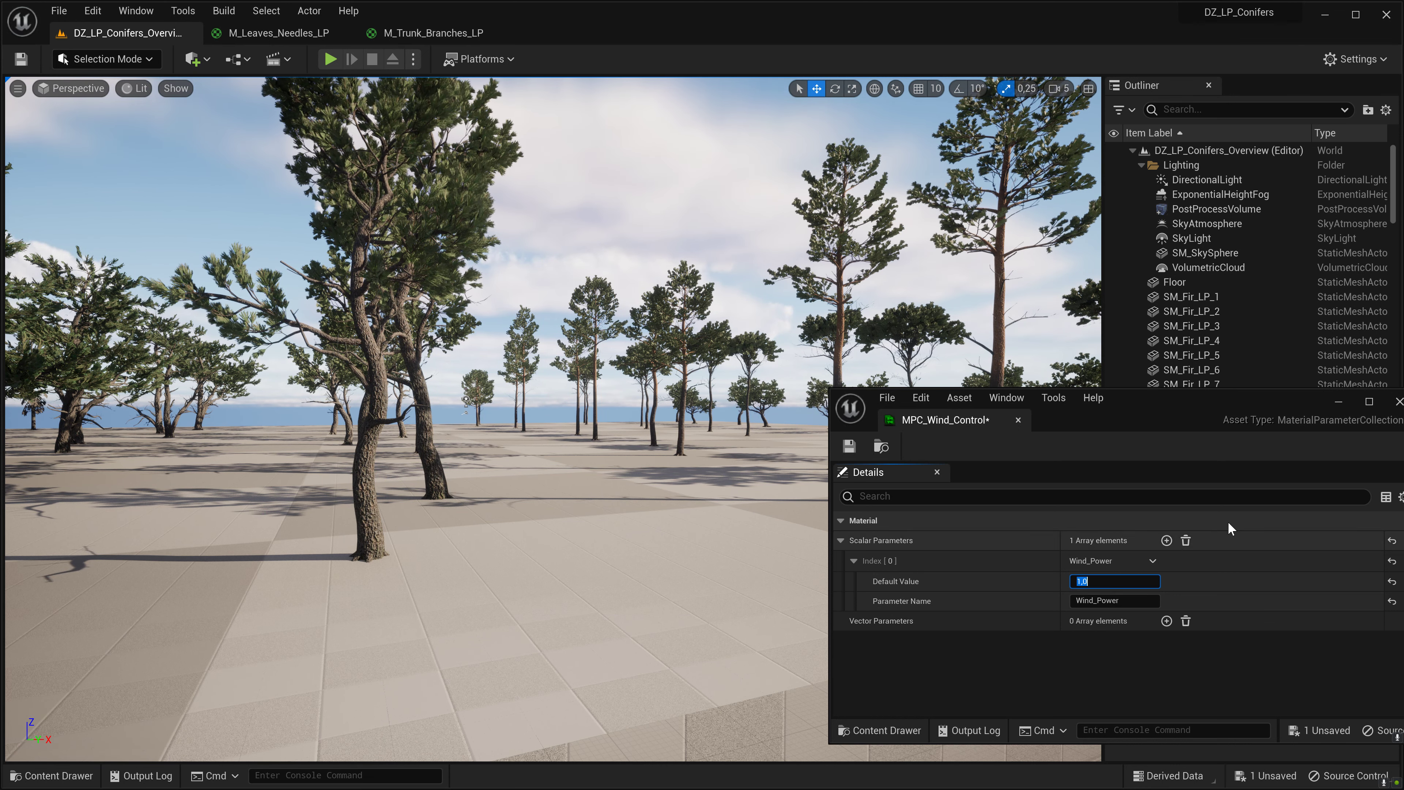
left_click_drag(1199, 418, 838, 339)
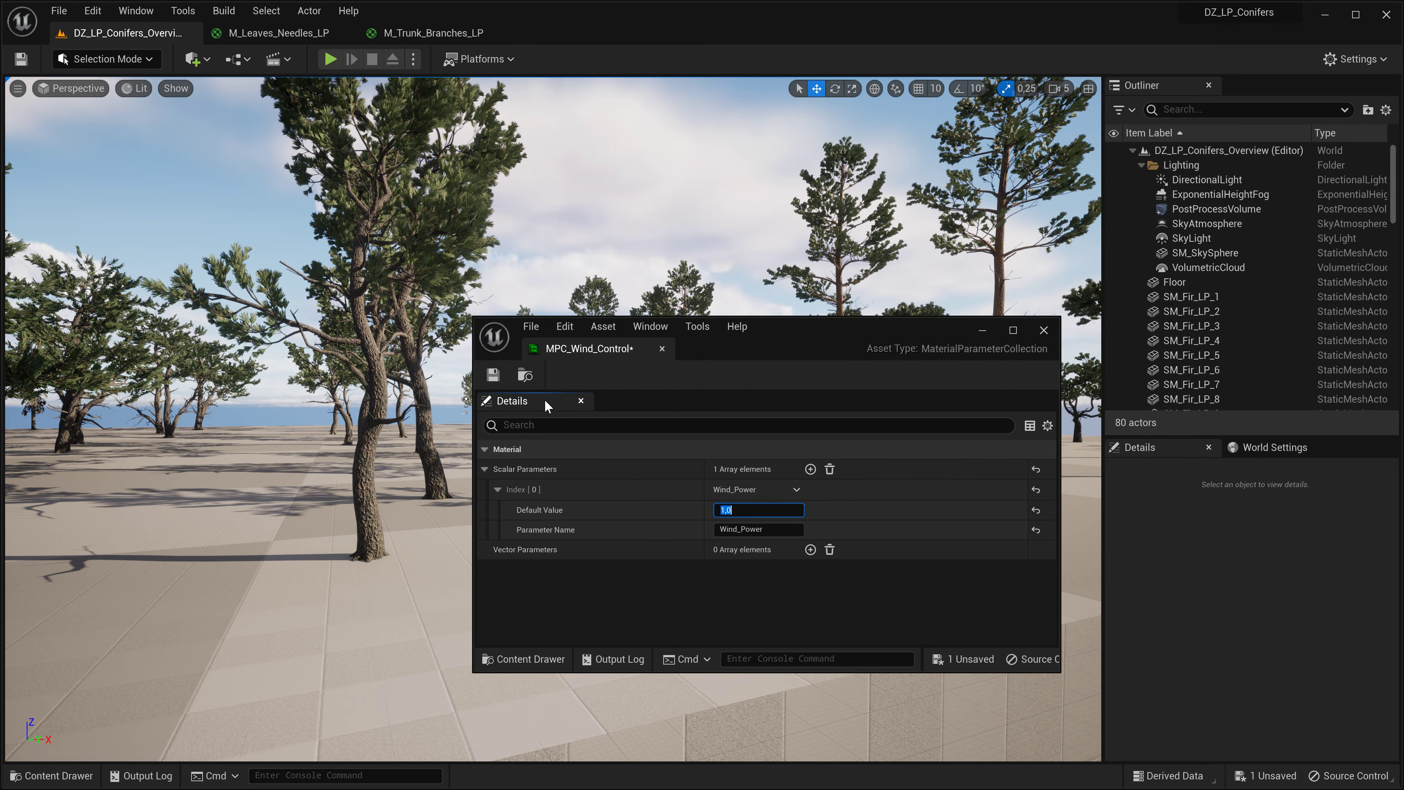
left_click(493, 375)
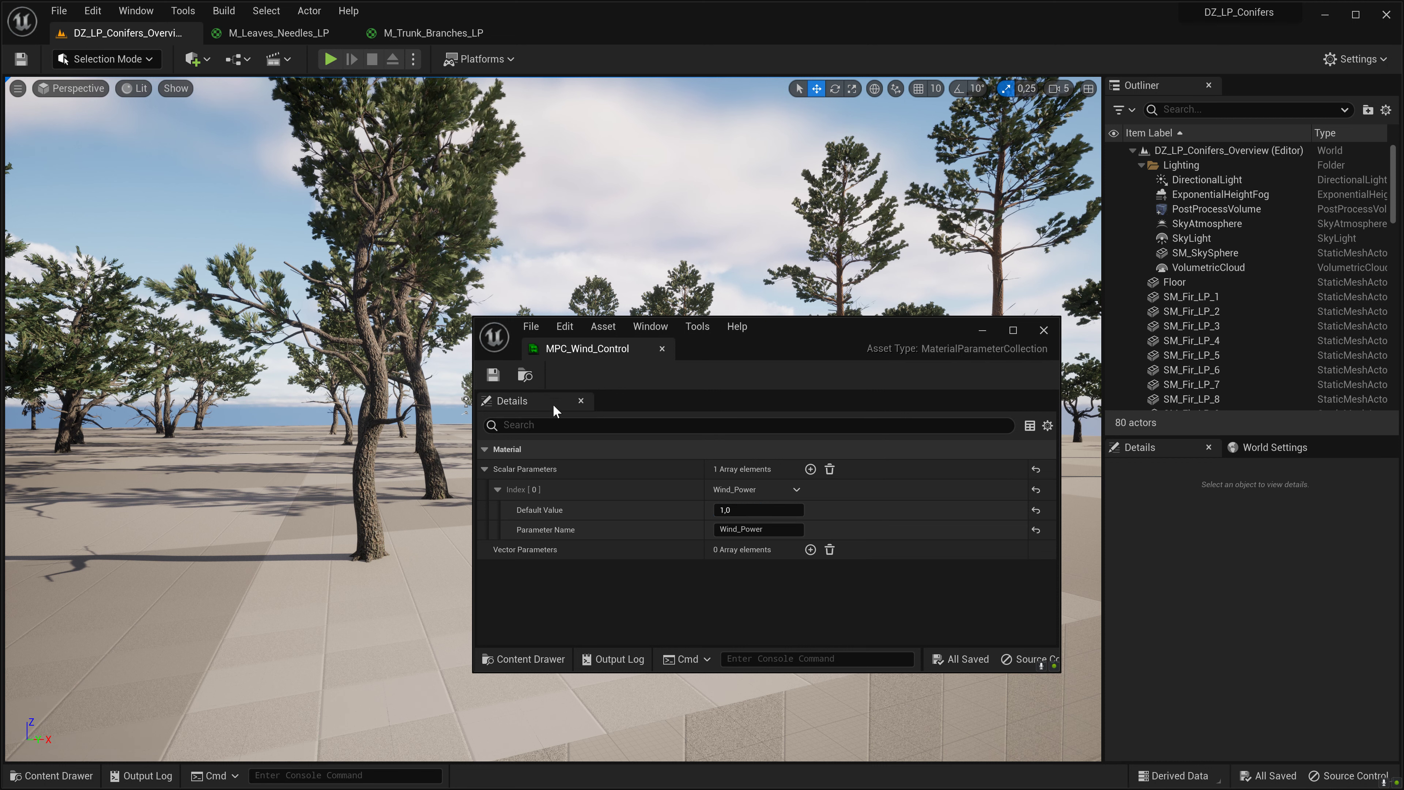
left_click(1045, 331)
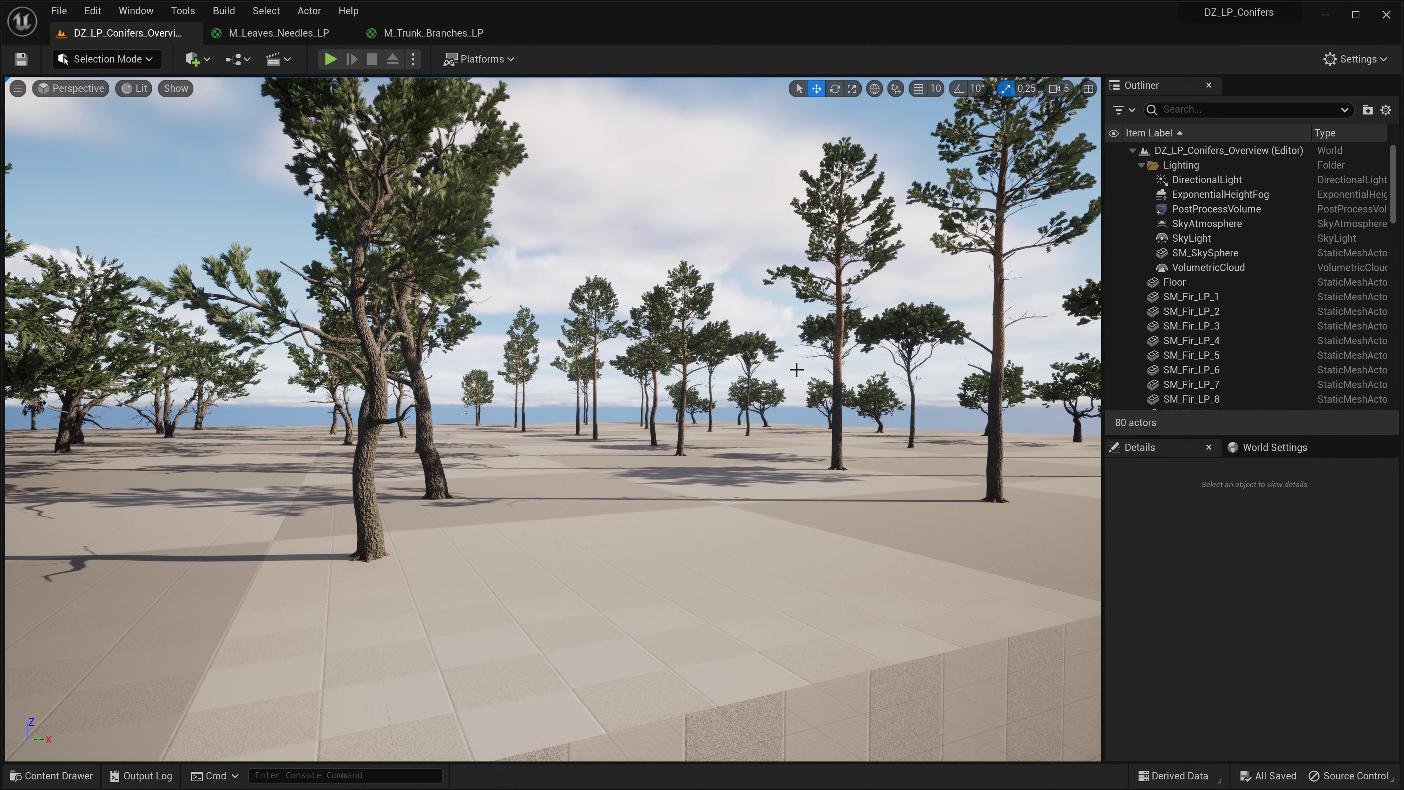
right_click_drag(663, 420, 534, 403)
key("s")
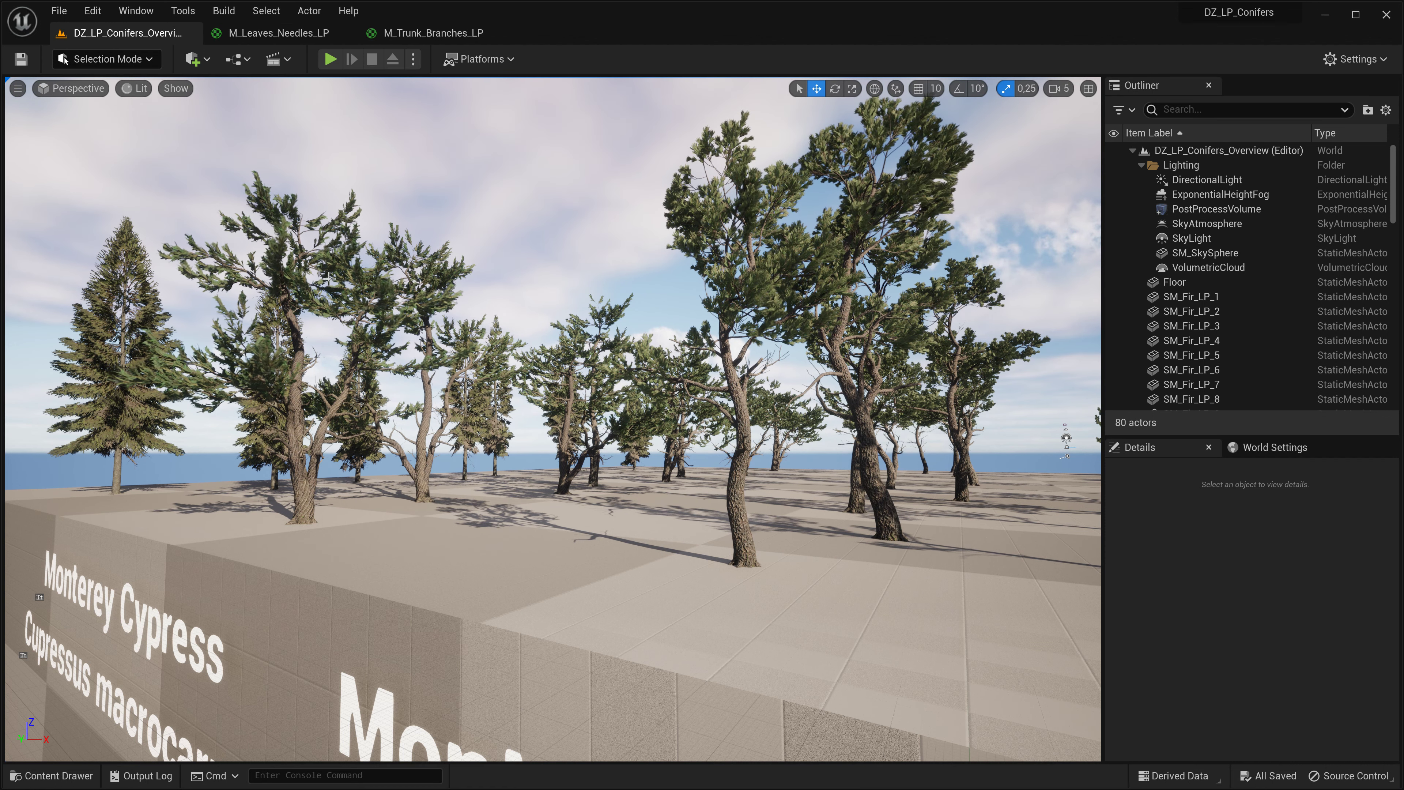
key("ctrl+space")
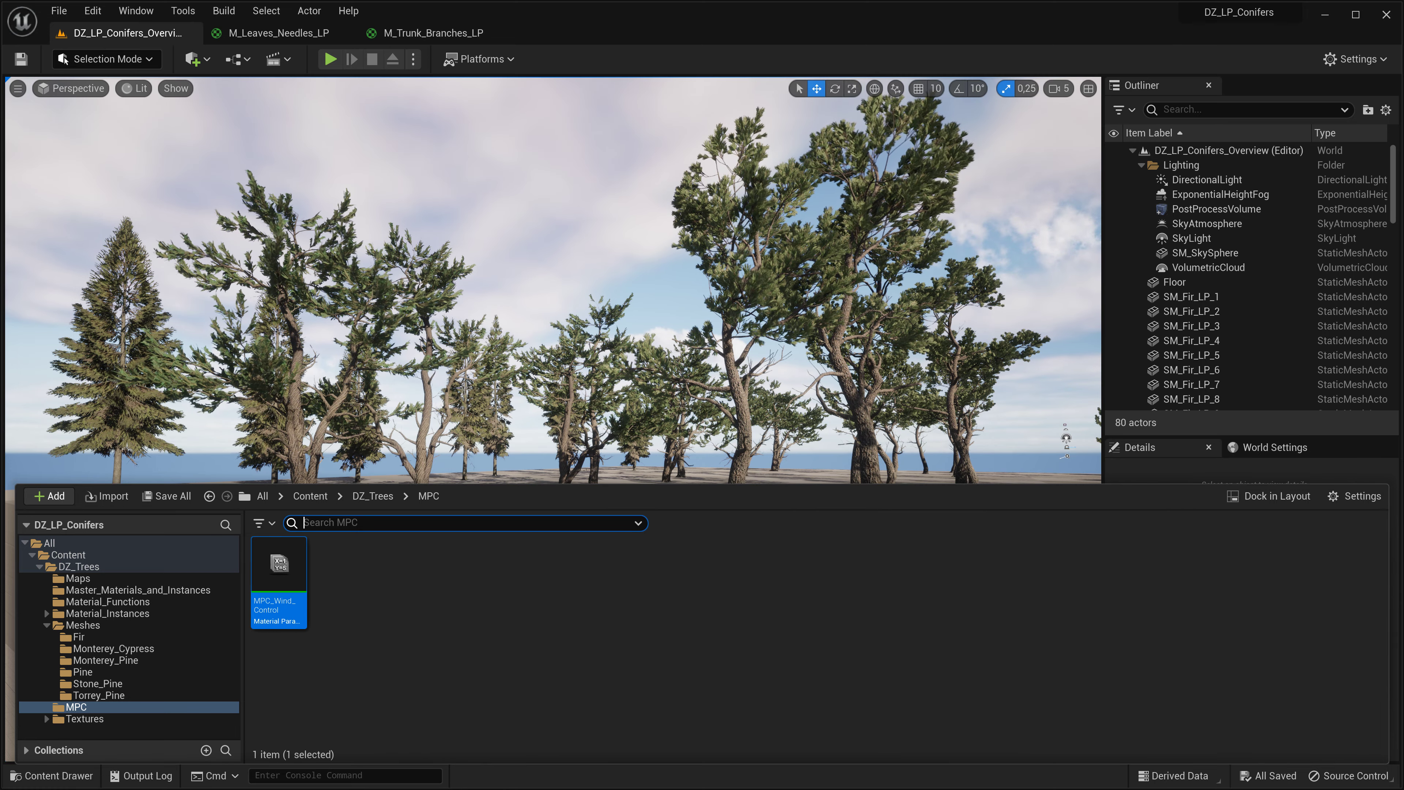
key("ctrl+space")
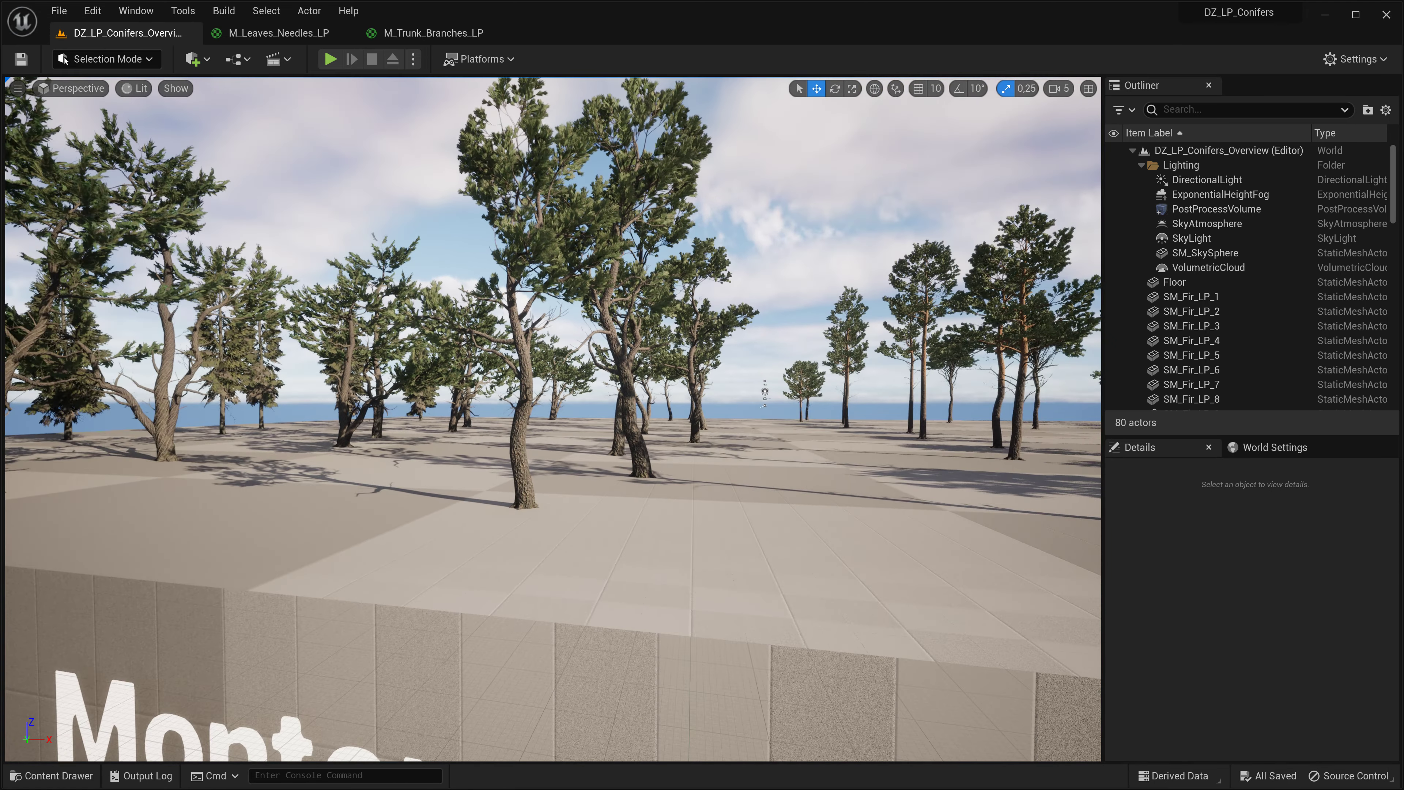